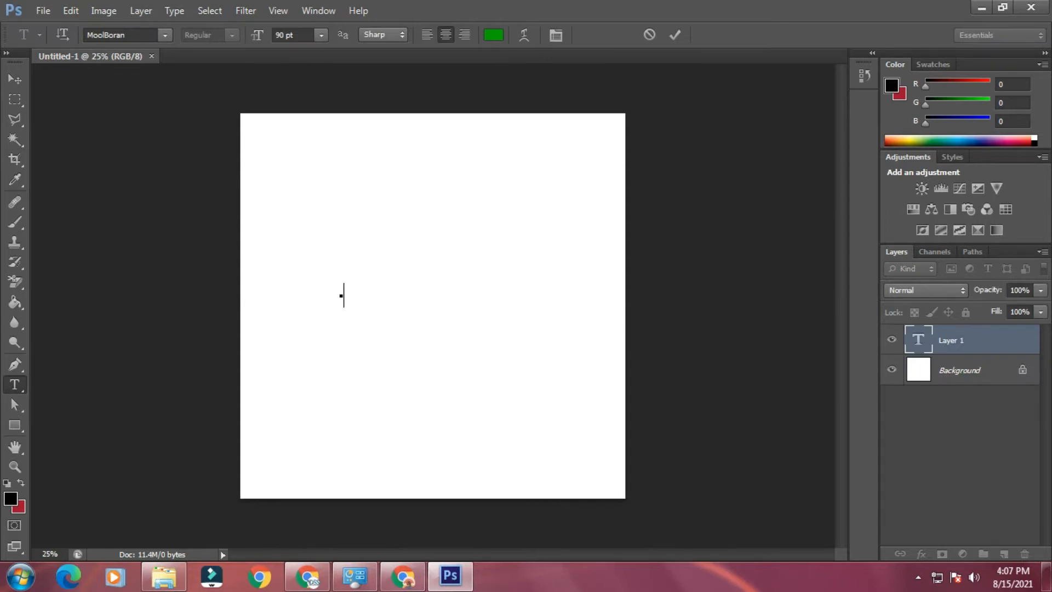
Enter the text "EL" on the canvas and set its font size to 500 pt.
type("El")
left_click(14, 80)
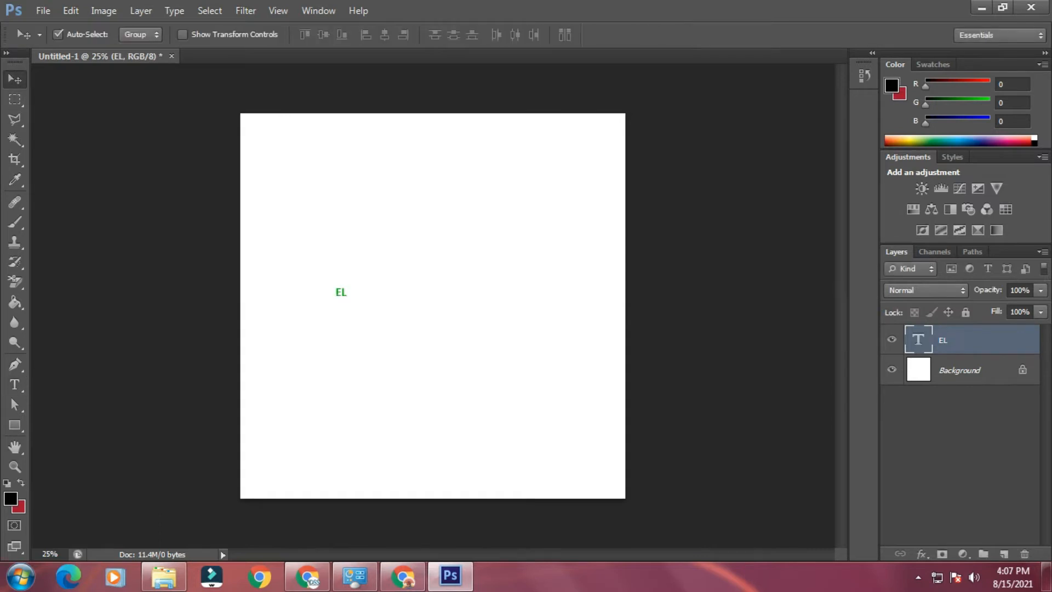
double_click(918, 340)
left_click_drag(297, 34, 274, 35)
type("500")
key("Return")
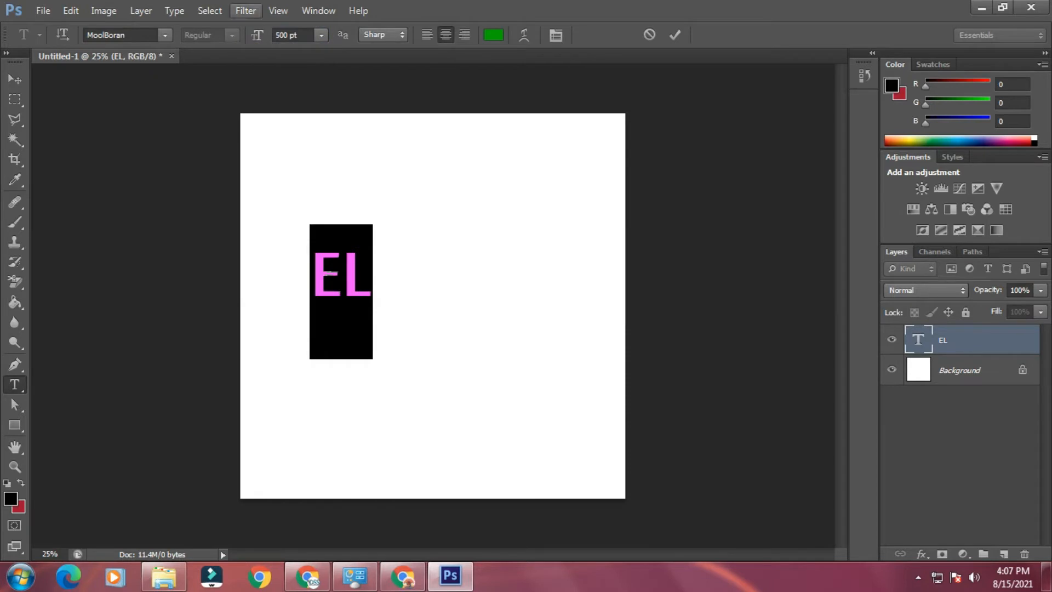
Set the tracking of the EL text to 100.
left_click(556, 34)
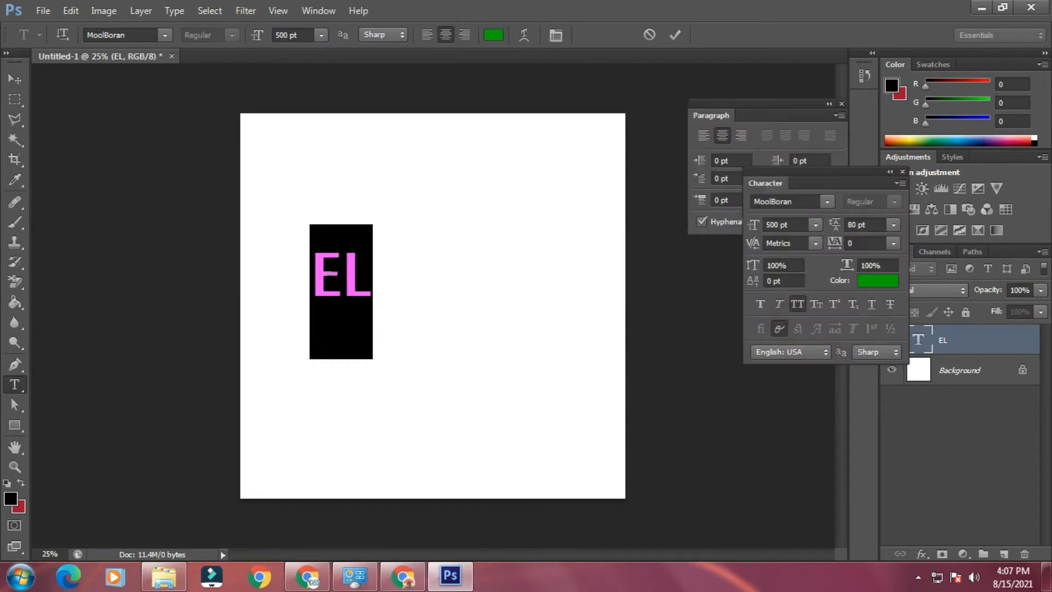
left_click(893, 243)
left_click(888, 477)
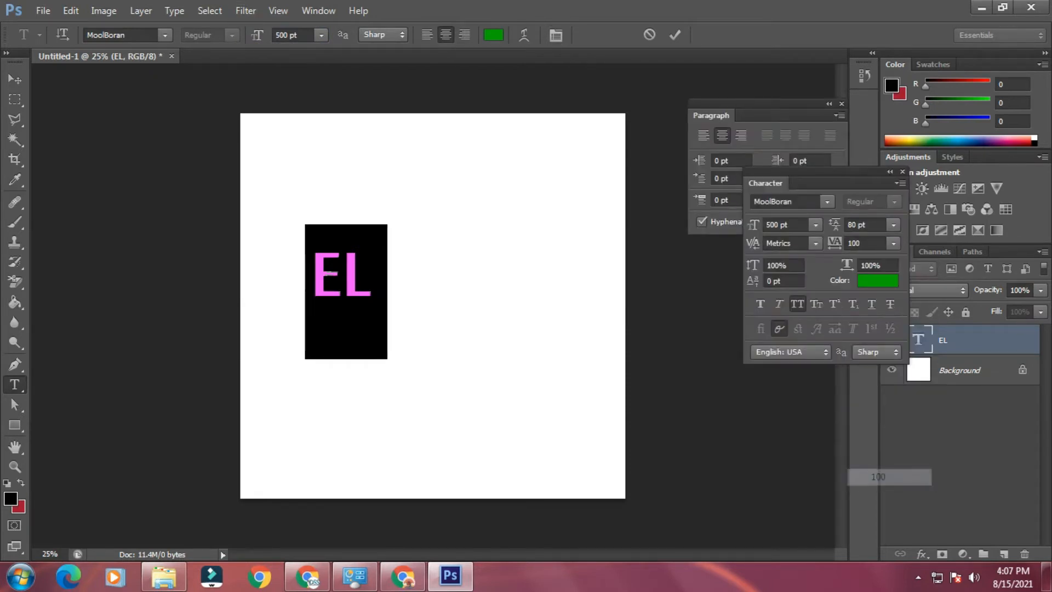
left_click(902, 172)
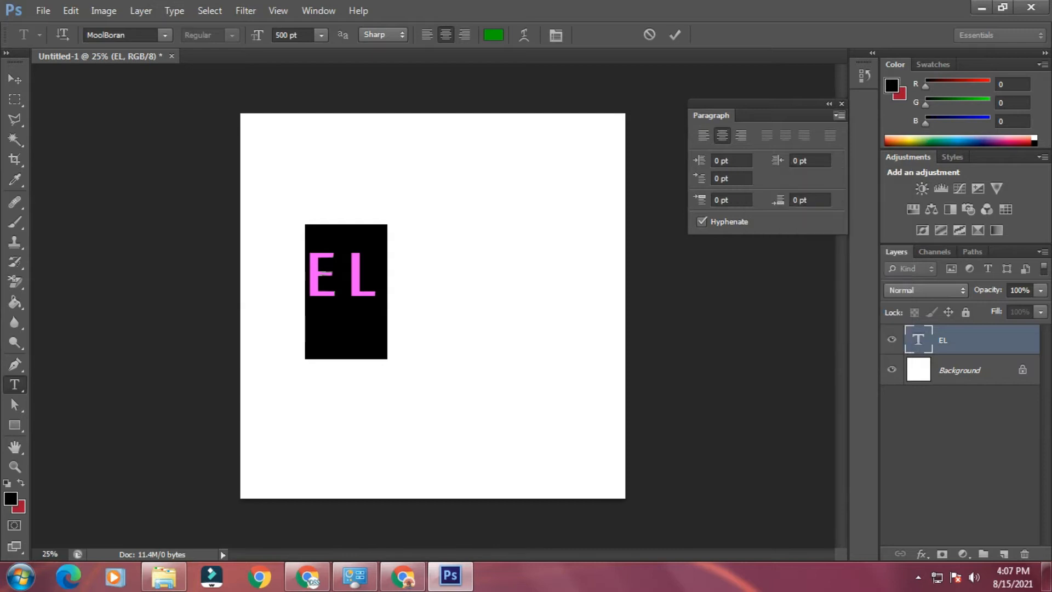
left_click(841, 104)
Go through the fonts for the EL text and apply the one listed as "Plantagenet Che...".
left_click(119, 35)
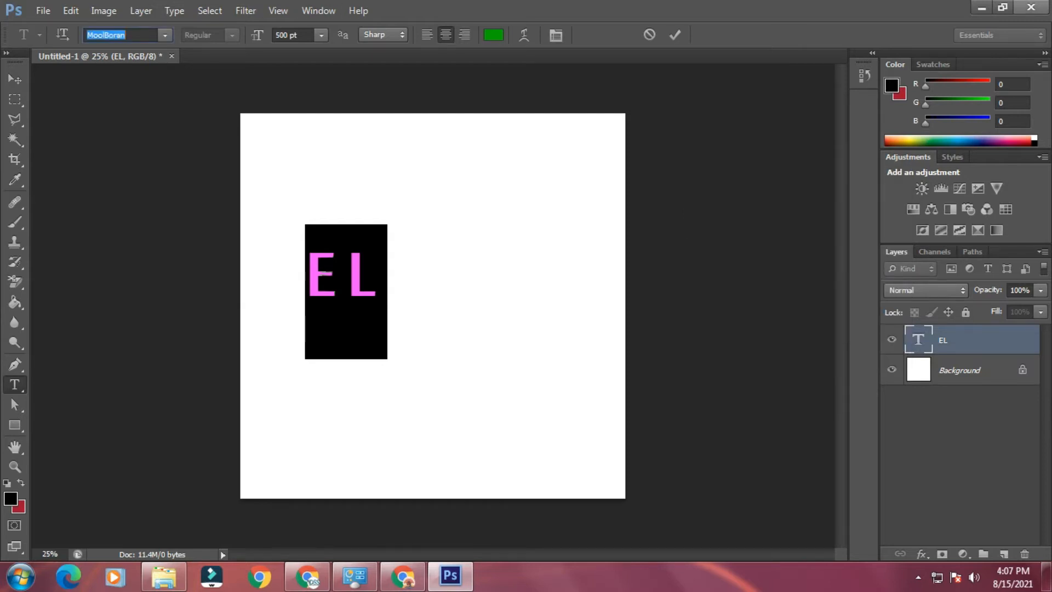
key("Down")
key("Down")
key("Down")
key("Down")
key("Down")
key("Down")
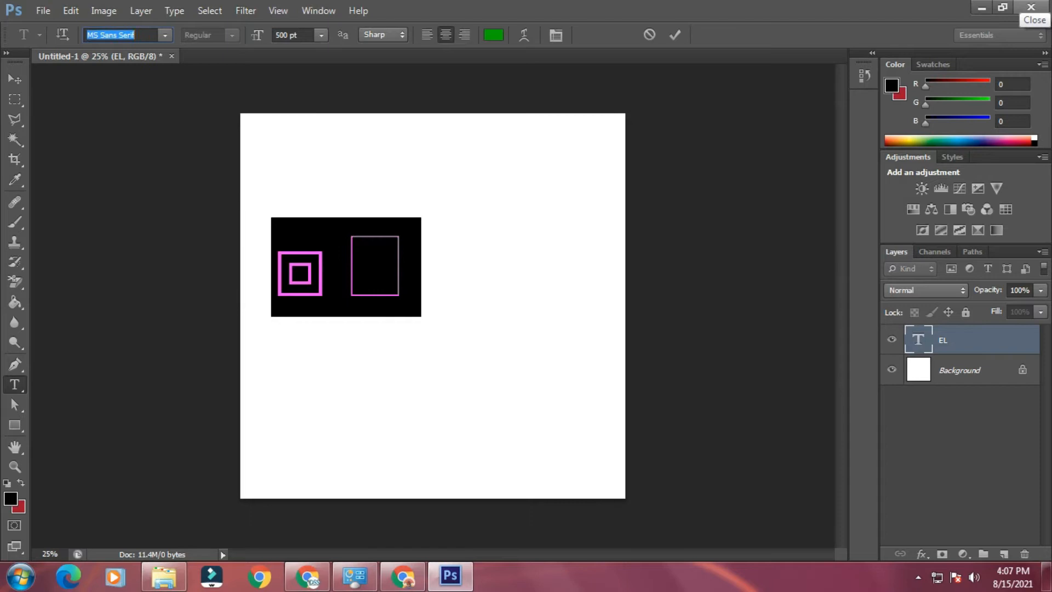
key("Down")
key("Down")
key("Down")
key("Down")
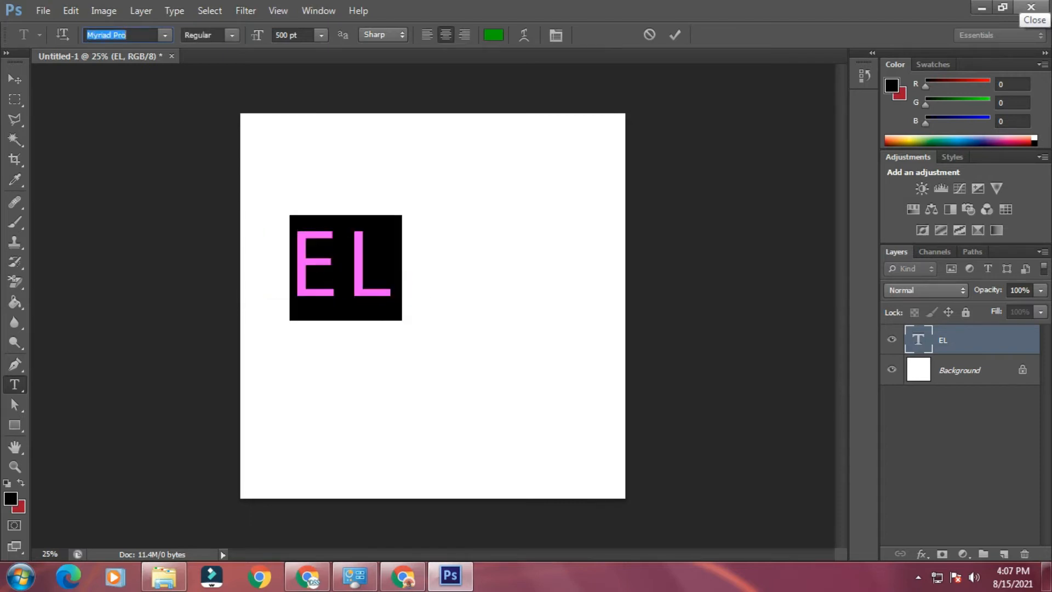
key("Down")
key("Down")
key("Down")
key("Down")
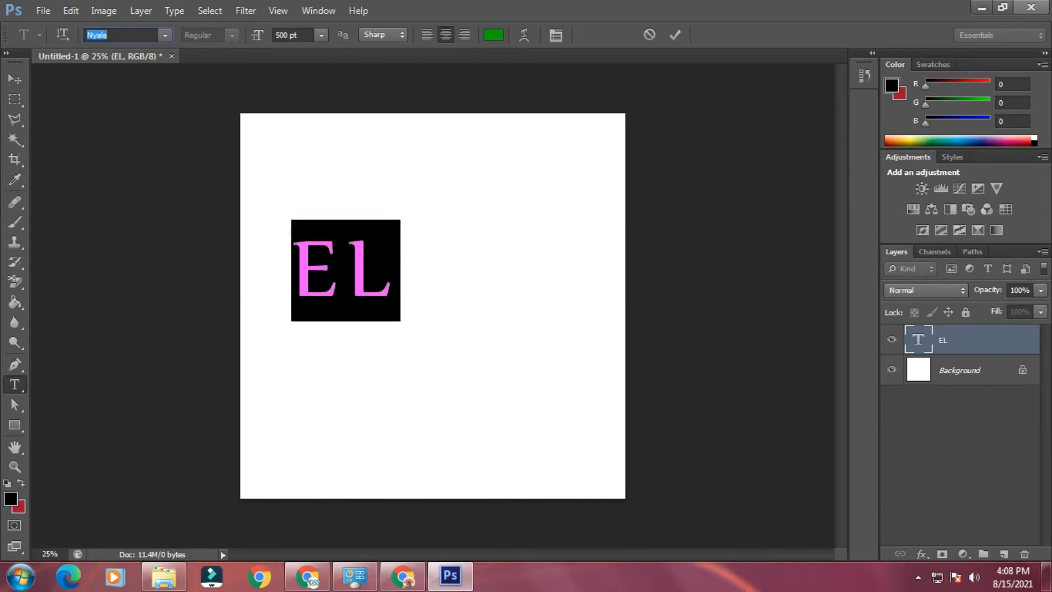
key("Down")
key("Down")
key("Down")
key("Down")
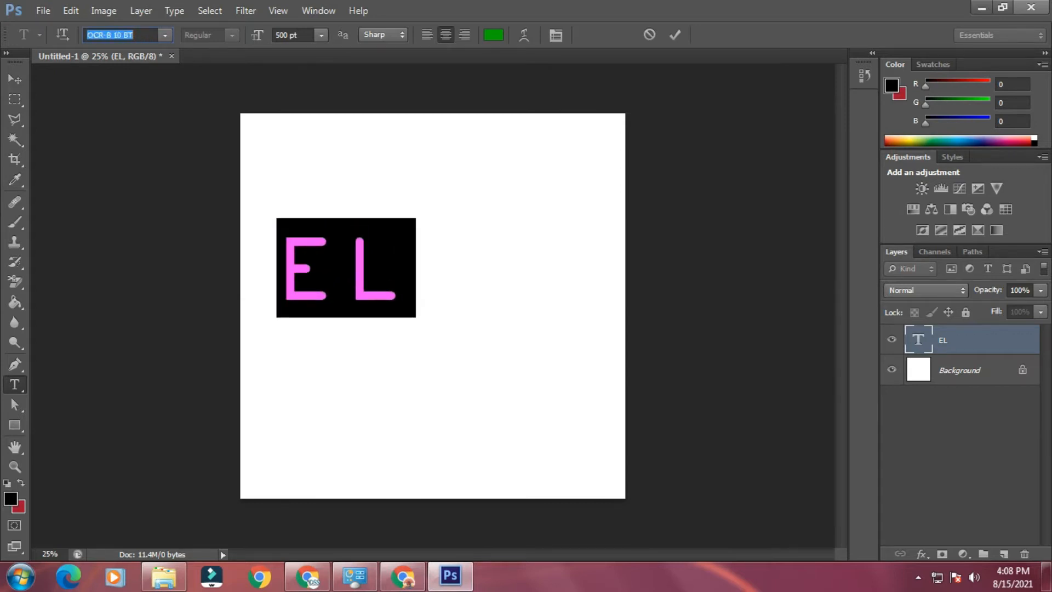
key("Down")
key("Down")
key("Down")
key("Down")
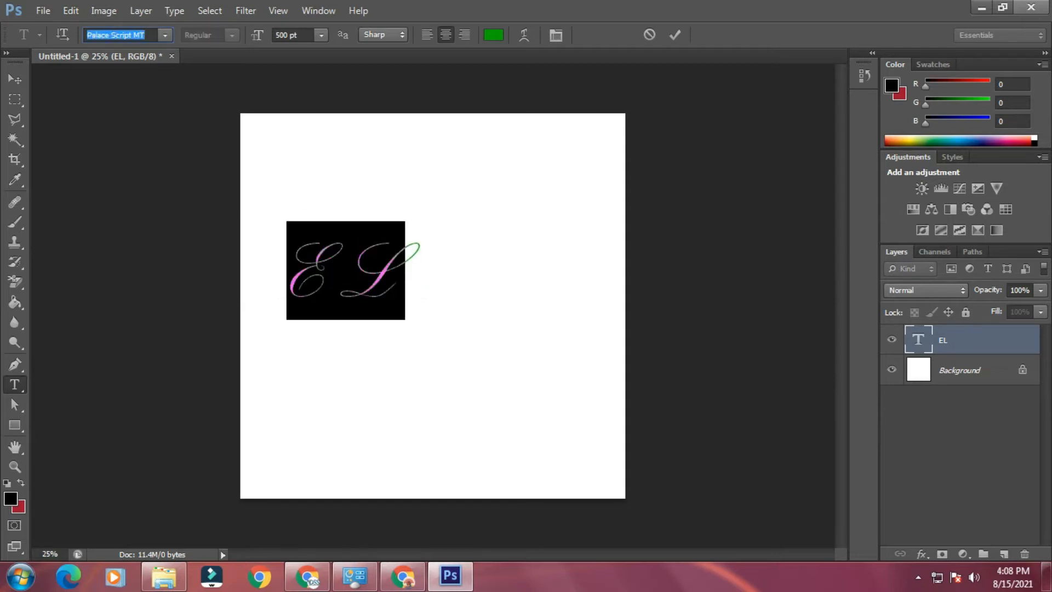
key("Down")
key("Down")
key("Down")
key("Down")
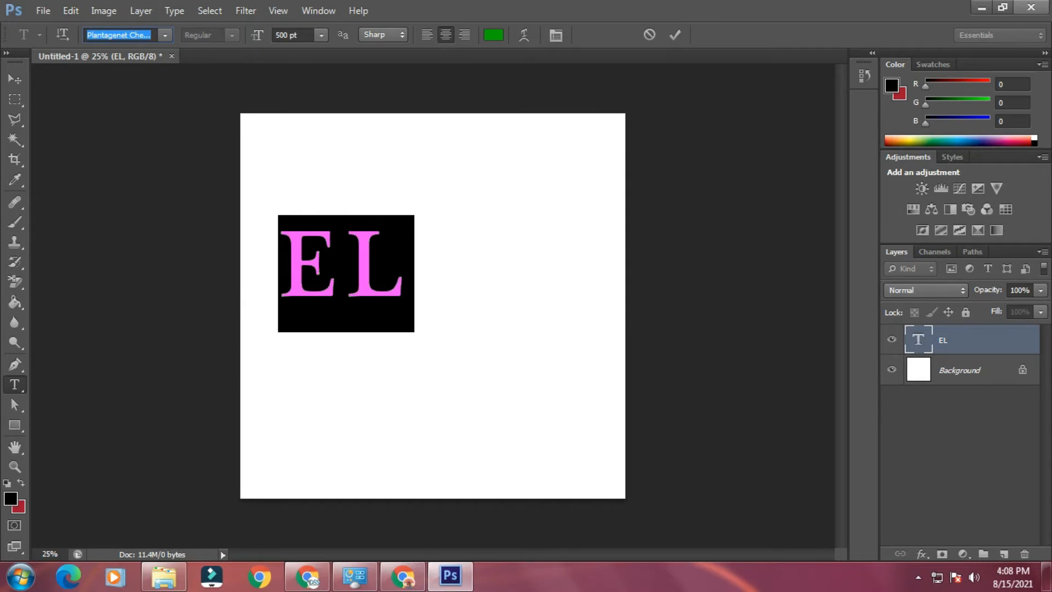
key("Return")
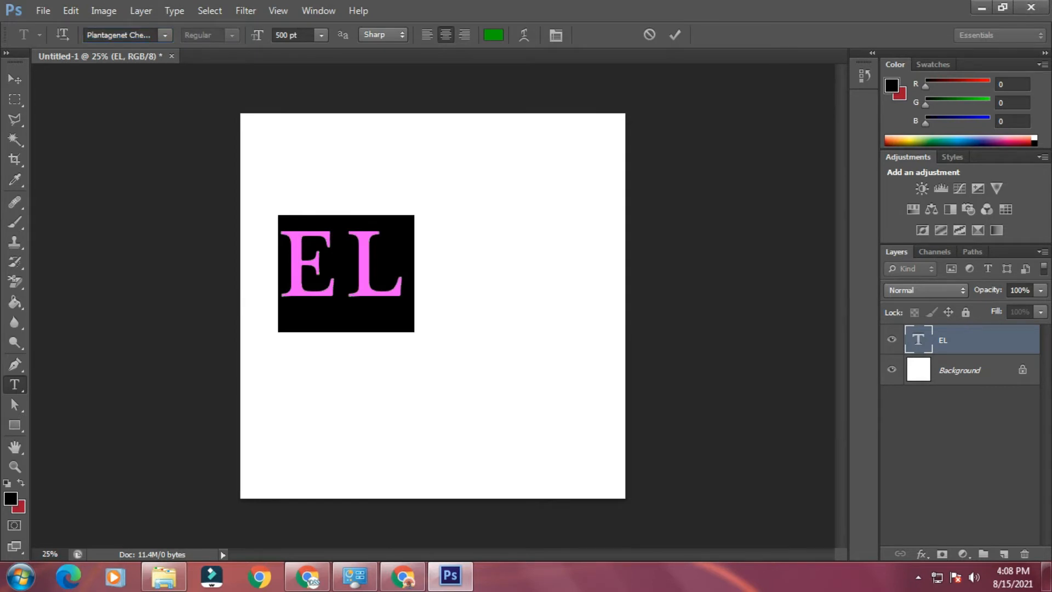
Recolour the EL text a darker green and move it near the centre of the canvas.
left_click(819, 430)
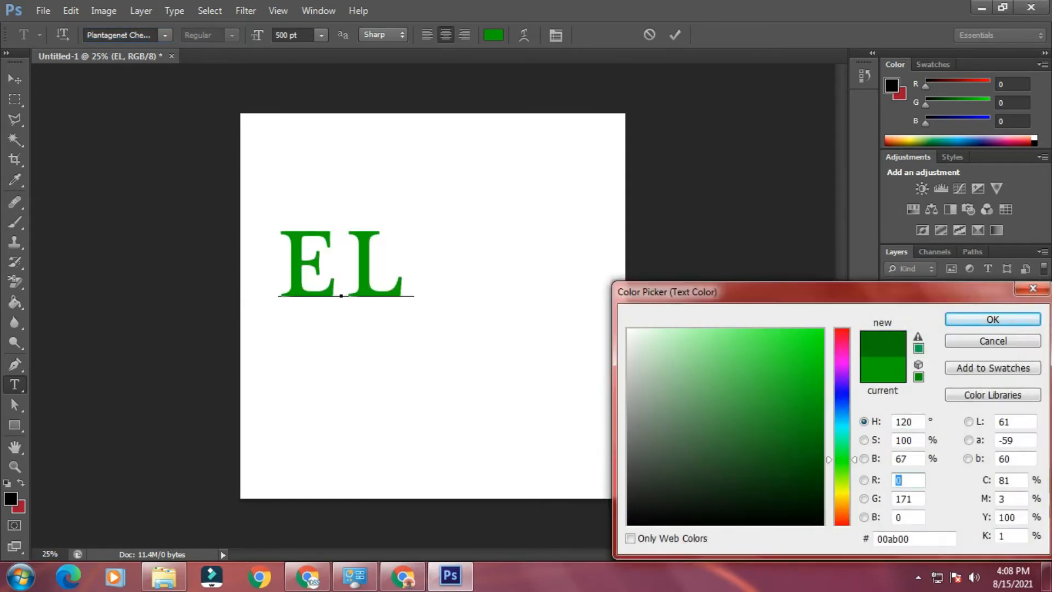
key("Return")
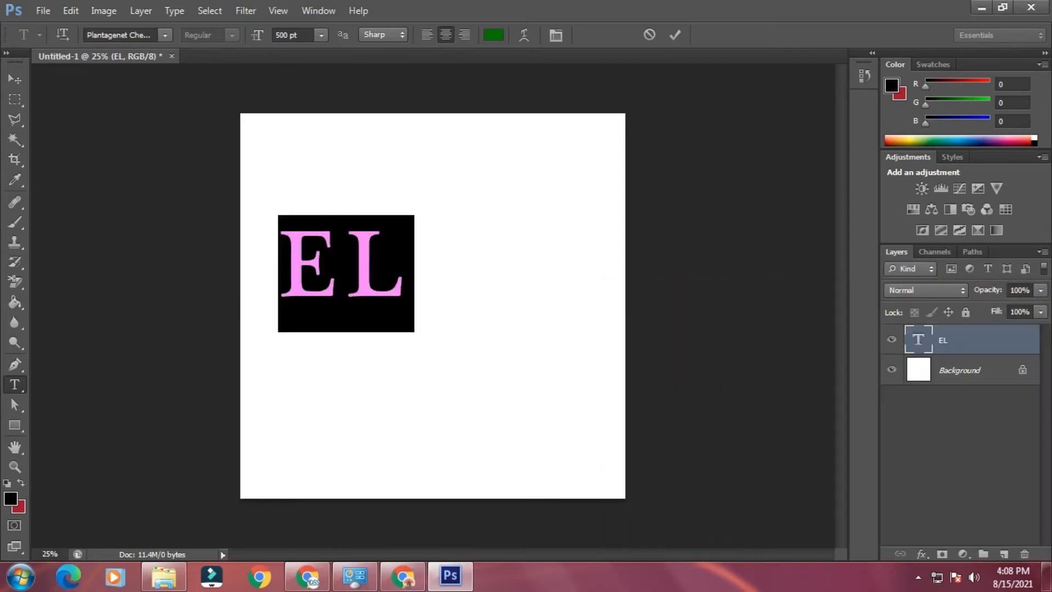
left_click_drag(346, 273, 414, 298)
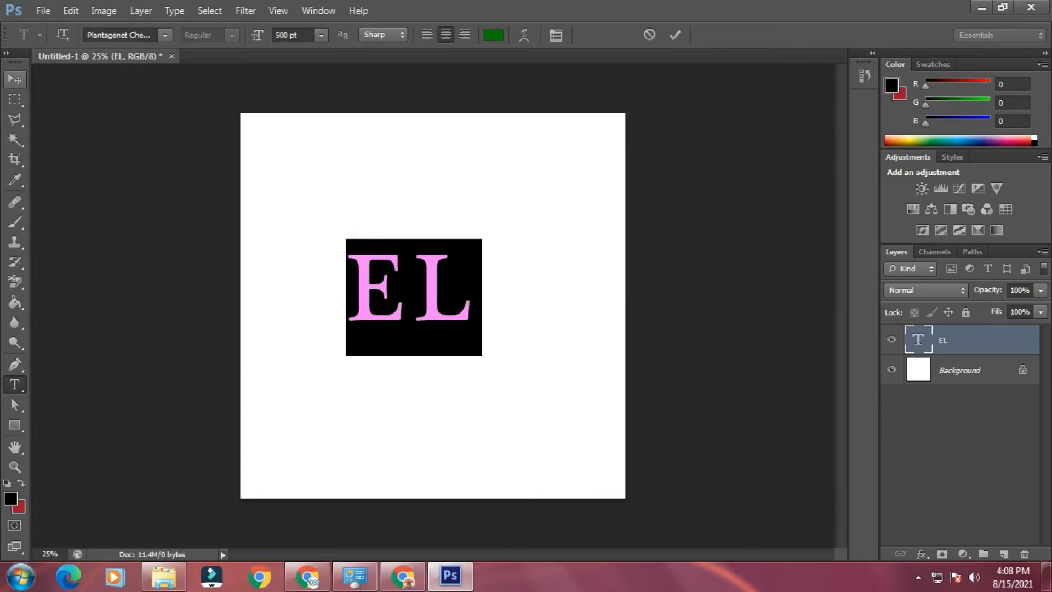
left_click(15, 79)
Start a separate text layer beside the EL letters with the font size set to 200 pt.
left_click(15, 384)
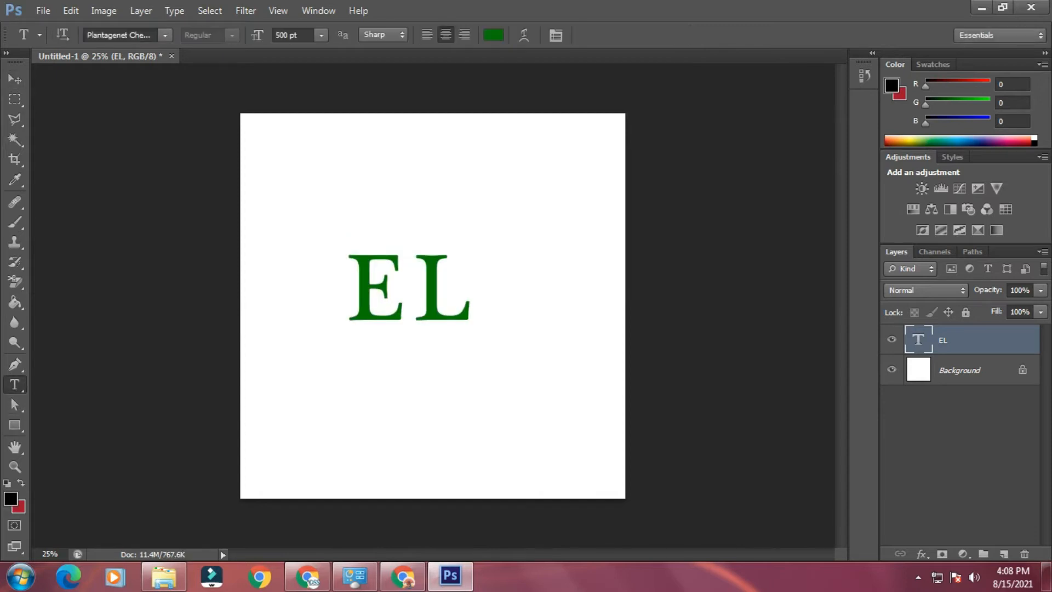
left_click(310, 307)
left_click(919, 577)
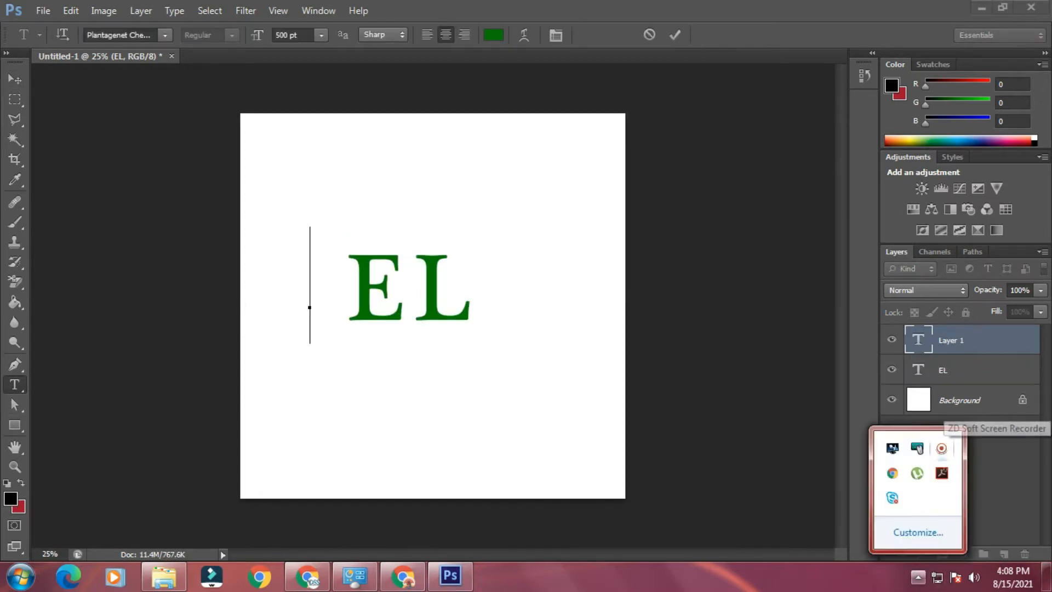
left_click(941, 448)
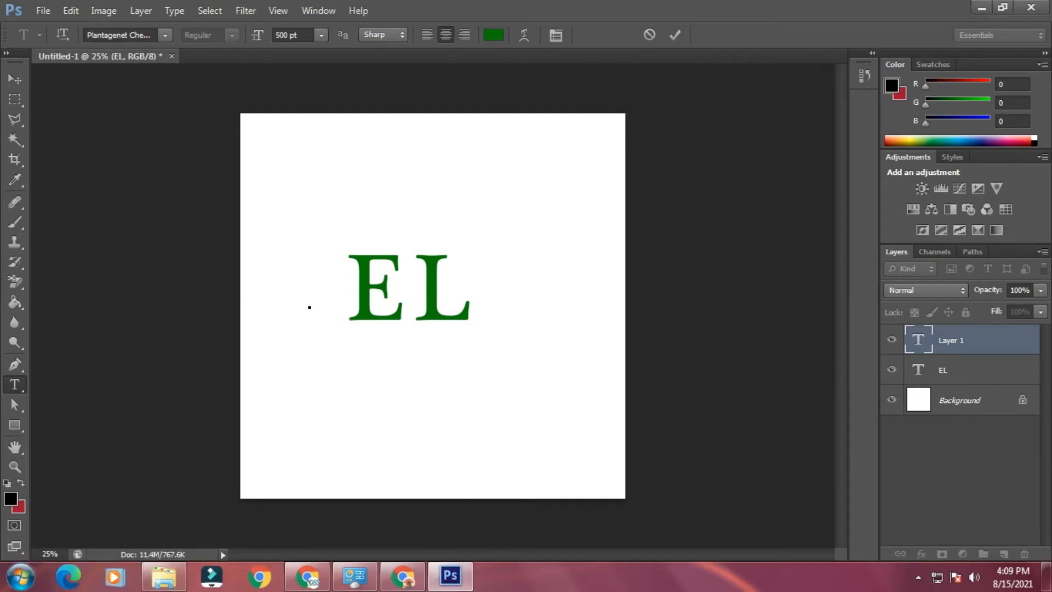
left_click(292, 34)
type("200")
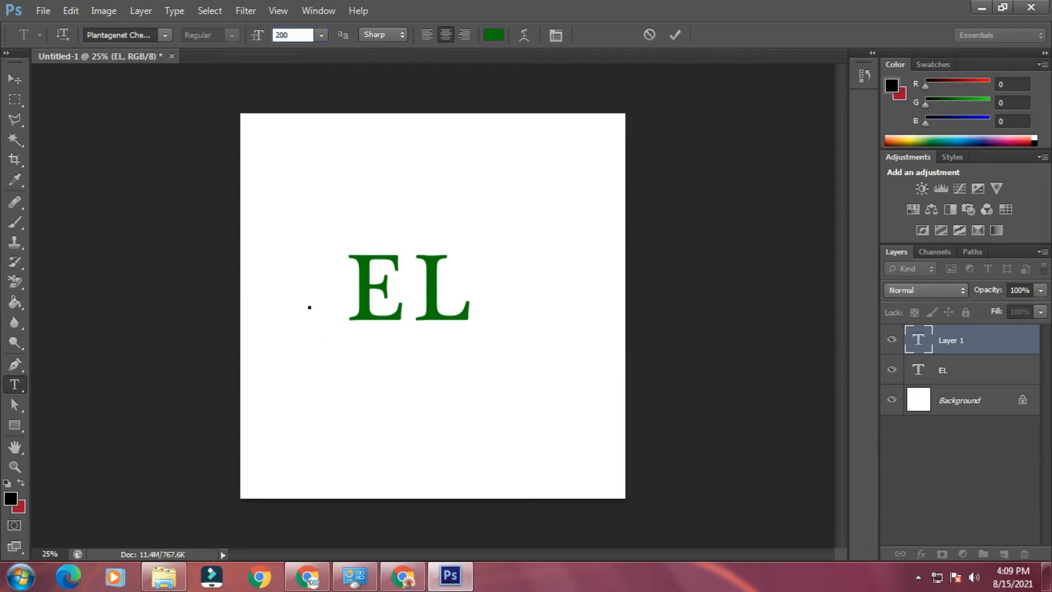
key("Return")
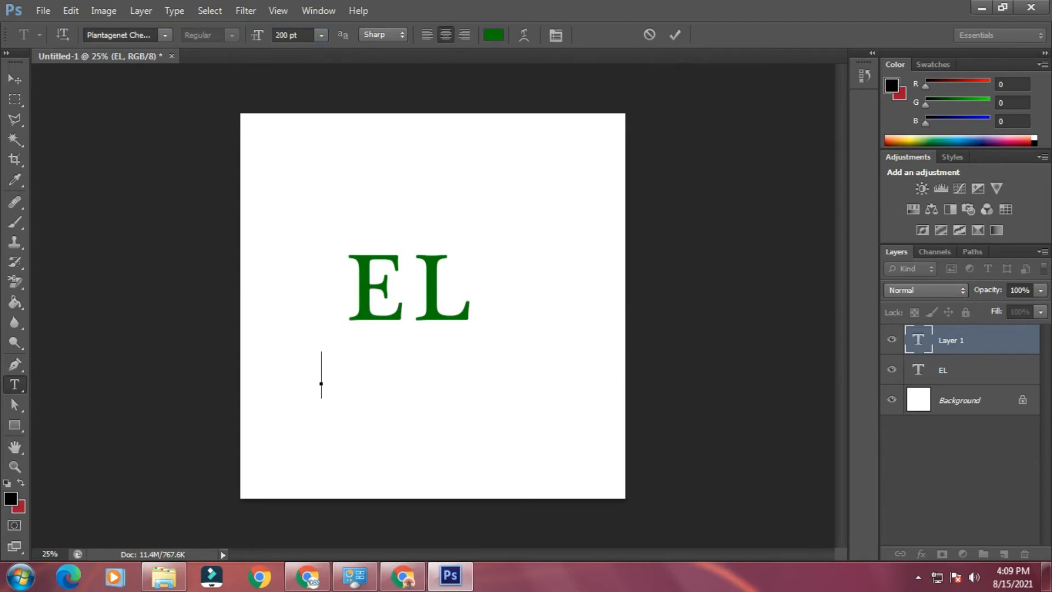
Enter "EXCEL LEARNER" in the new text layer and move it across the large EL letters.
type("EX")
key("BackSpace")
type("CEL ")
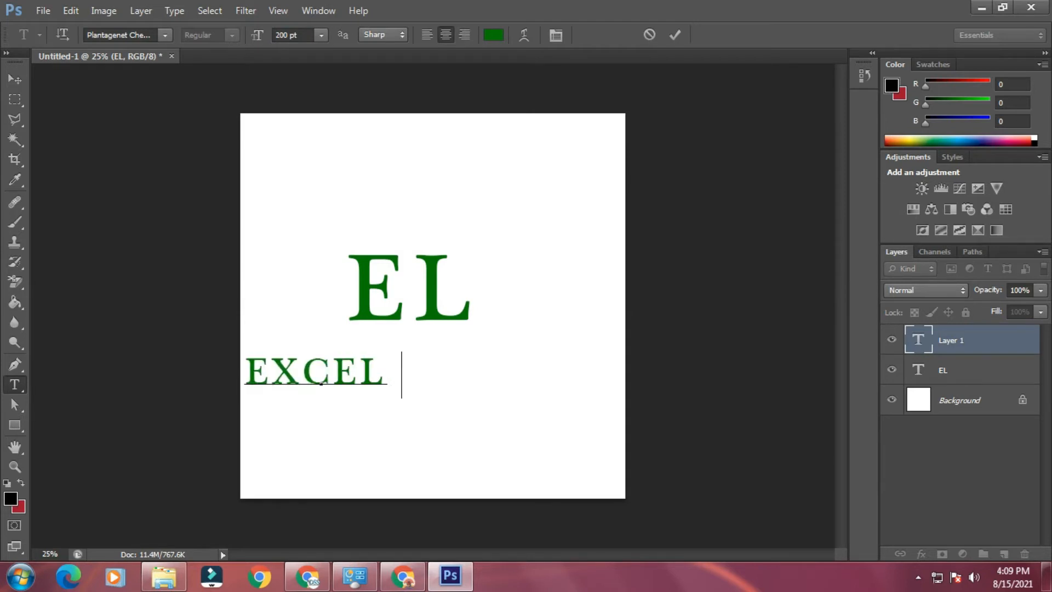
type("LE")
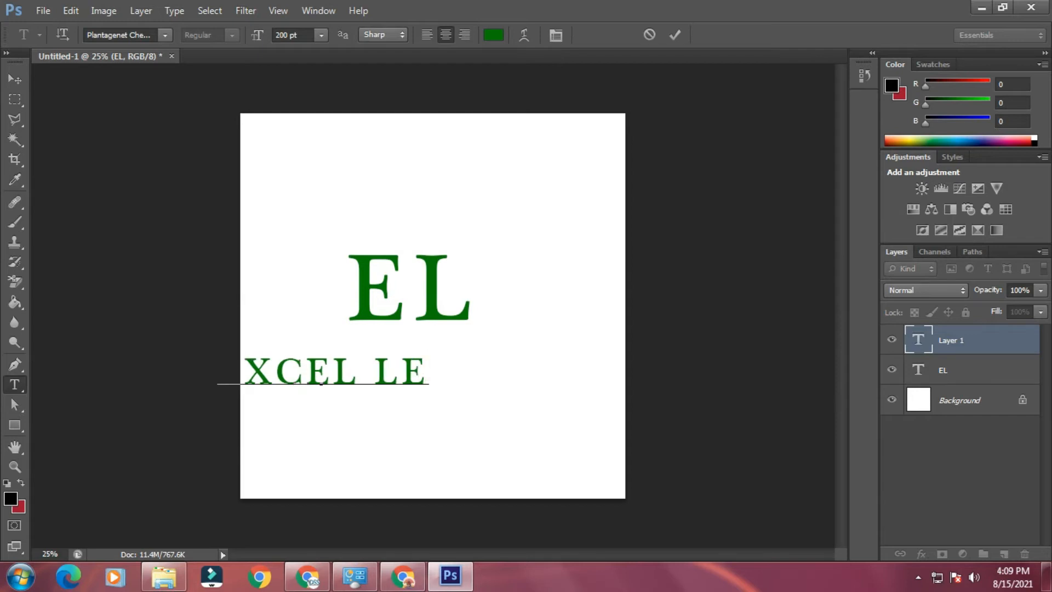
type("ARNER")
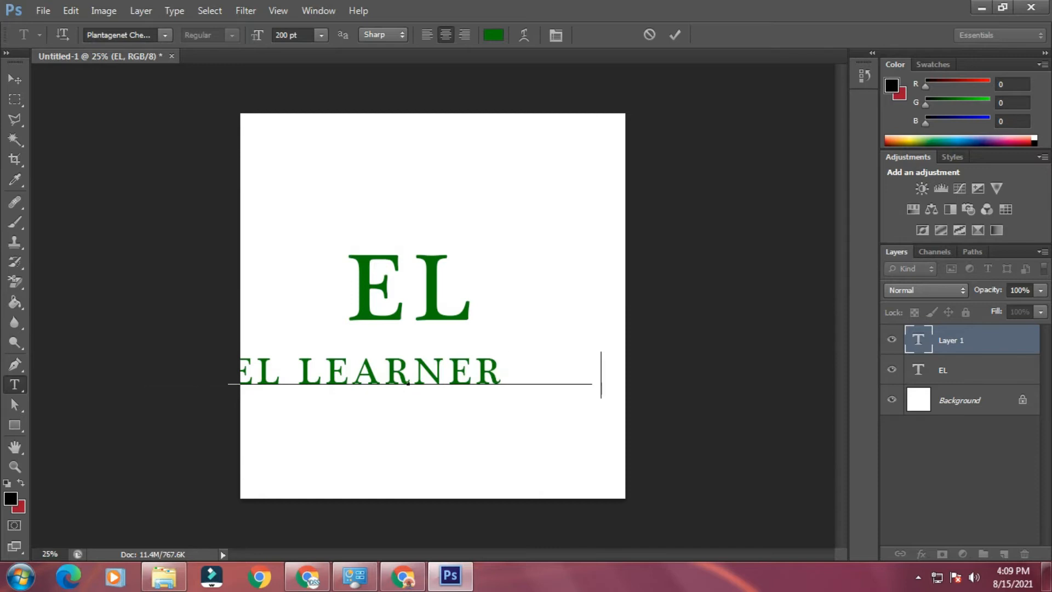
left_click_drag(321, 383, 443, 304)
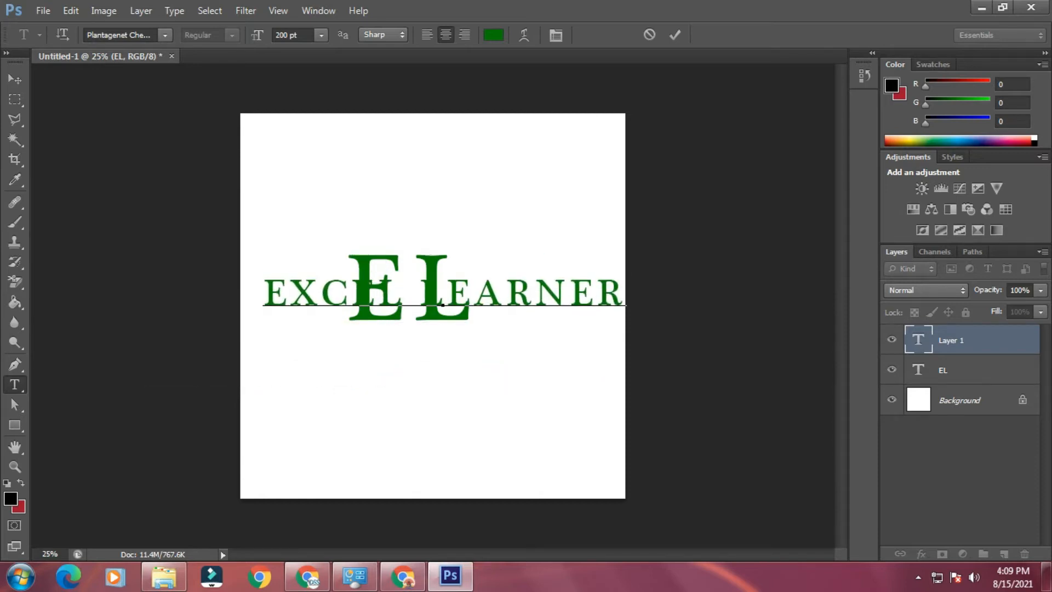
Set the tracking of the whole EXCEL LEARNER text to 0.
key("ctrl+a")
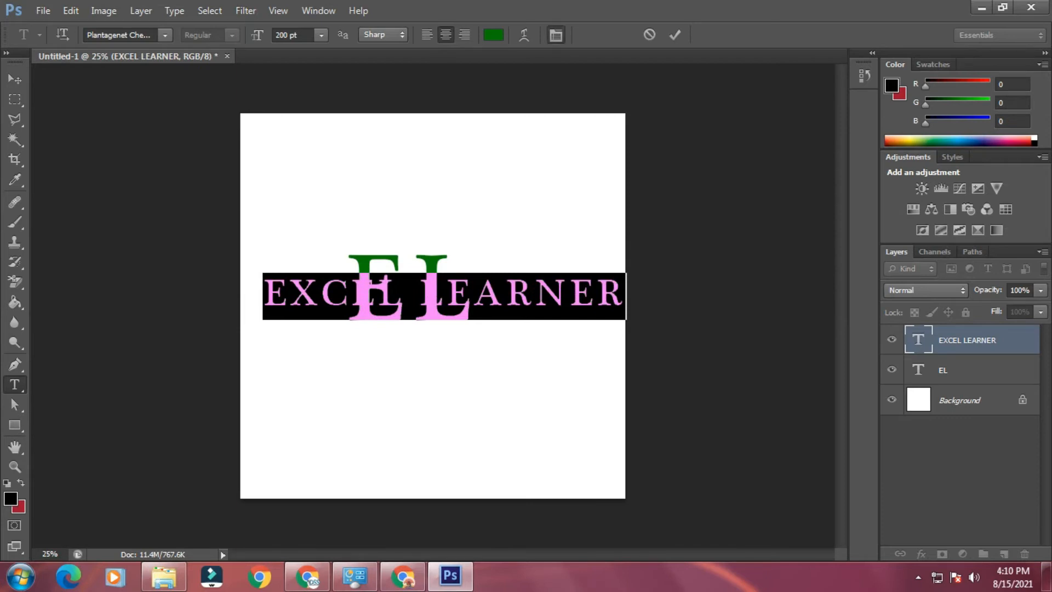
left_click(556, 35)
left_click(862, 265)
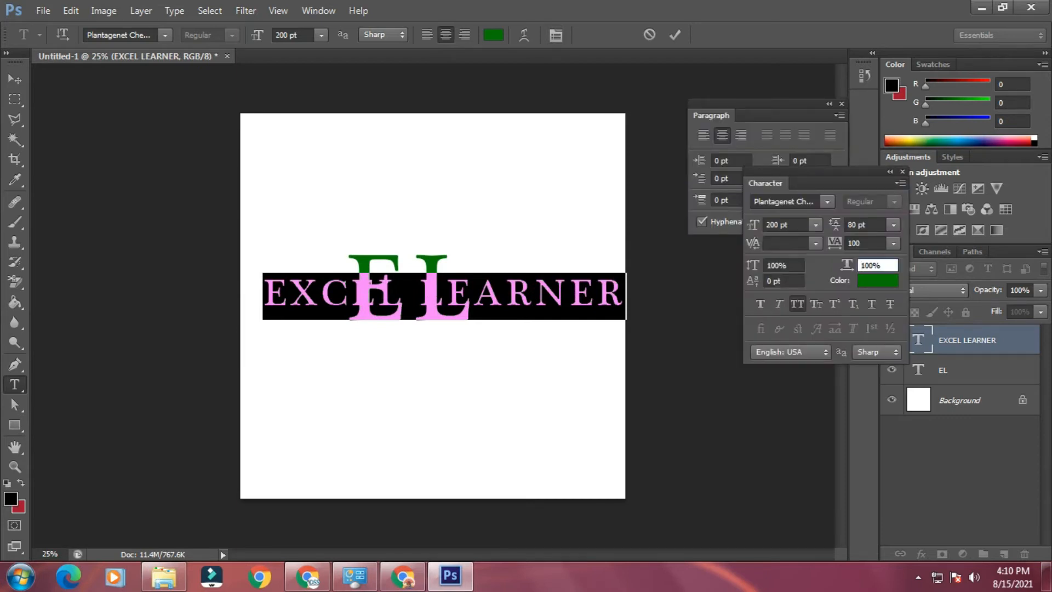
left_click(894, 243)
left_click(934, 411)
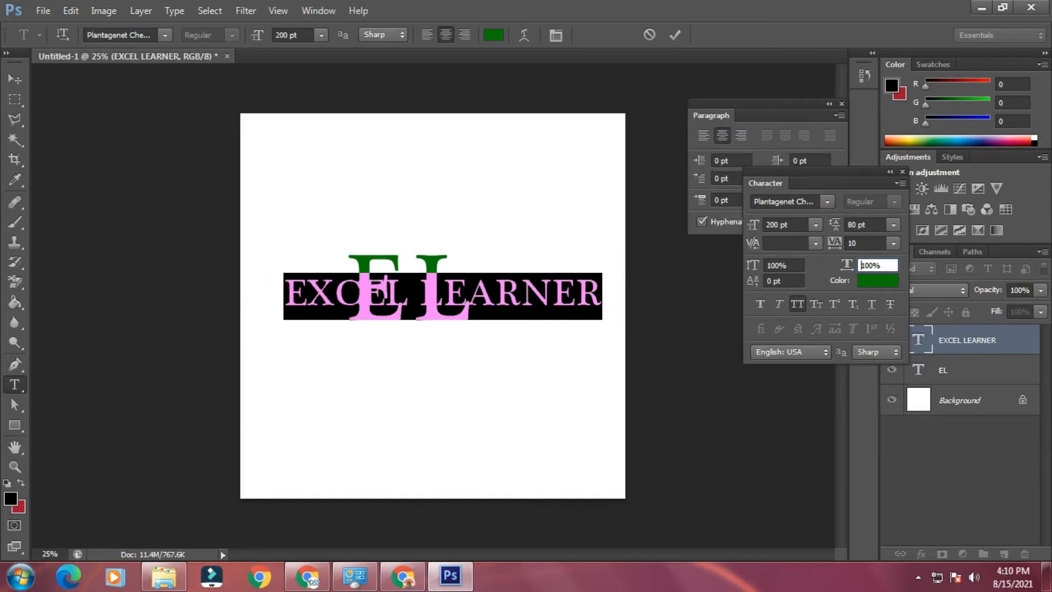
left_click(894, 243)
left_click(888, 369)
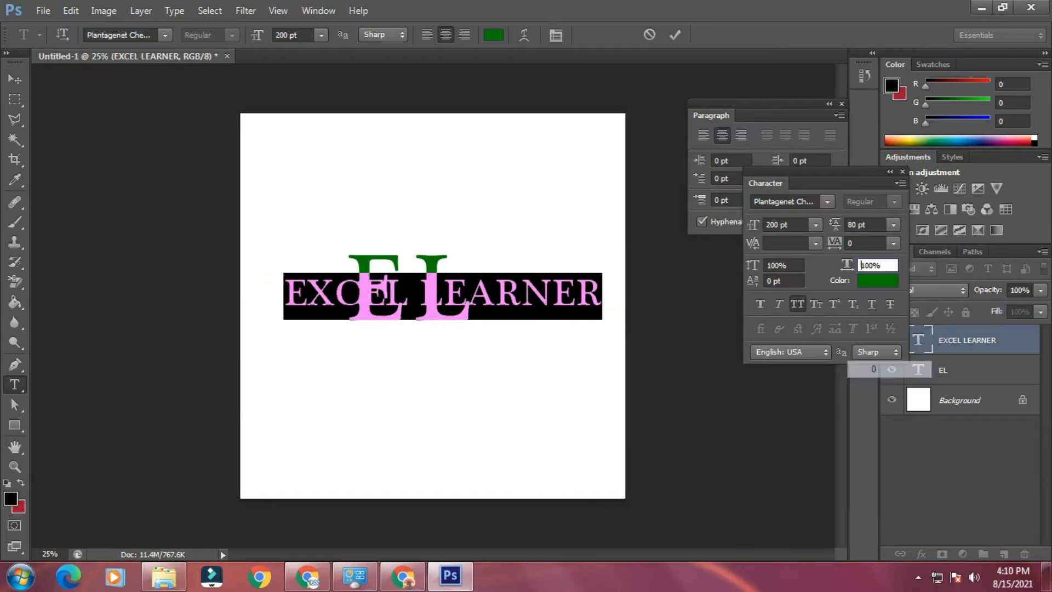
left_click(15, 79)
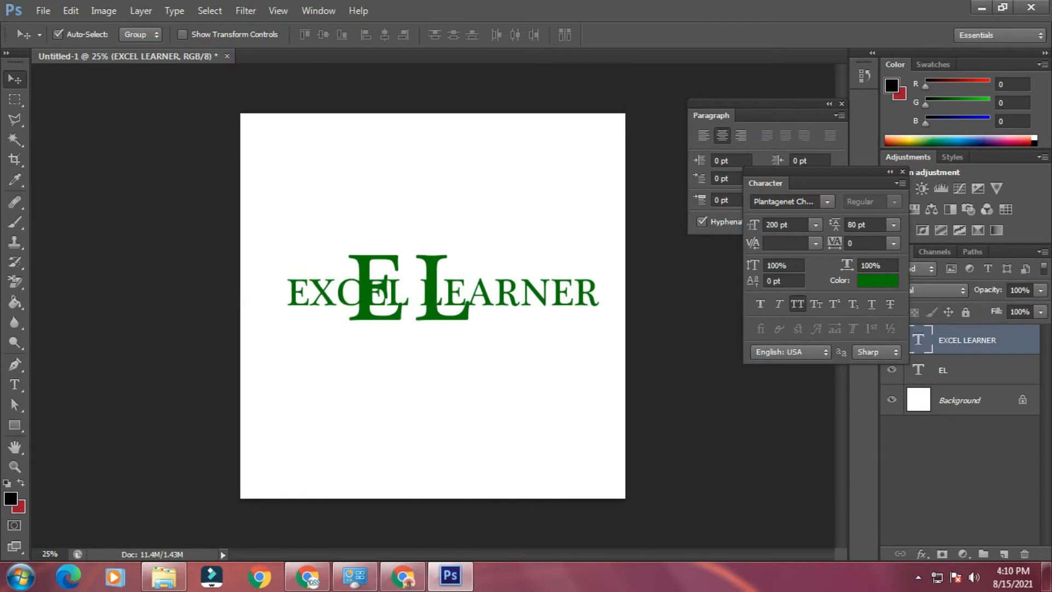
Recolour the EXCEL LEARNER text dark green 005200 and close the text formatting panels.
double_click(918, 340)
left_click(877, 280)
mouse_move(818, 431)
left_mouse_down()
mouse_move(813, 482)
mouse_move(823, 462)
left_mouse_up()
key("Return")
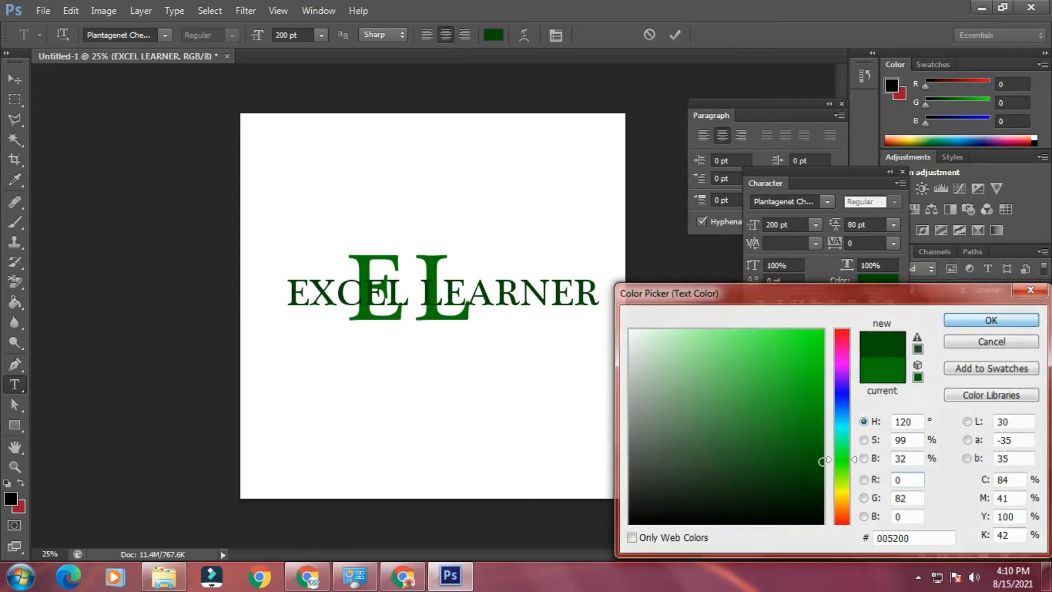
left_click(15, 79)
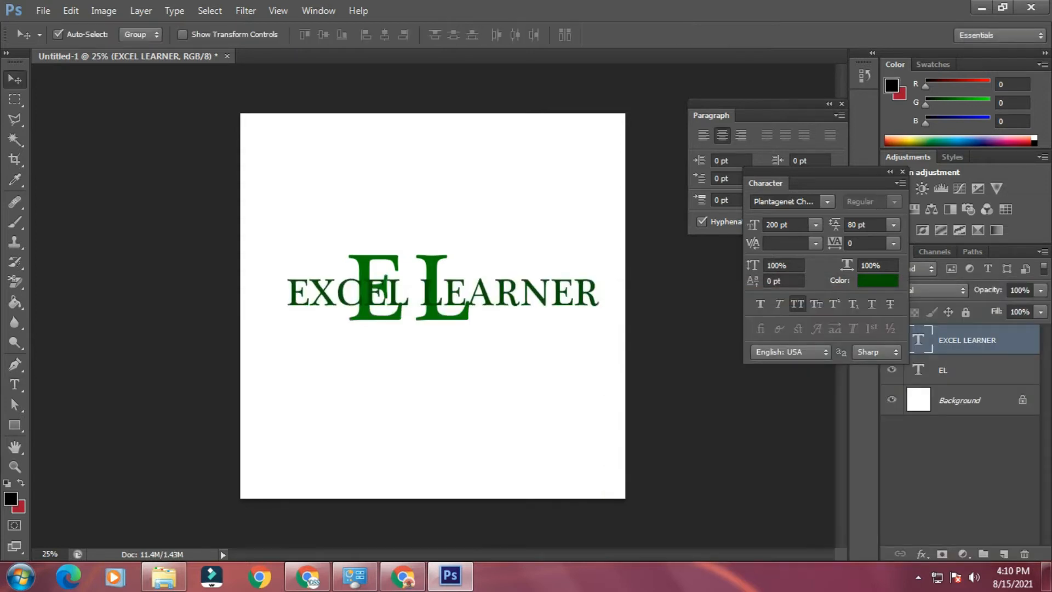
left_click(902, 172)
left_click(841, 103)
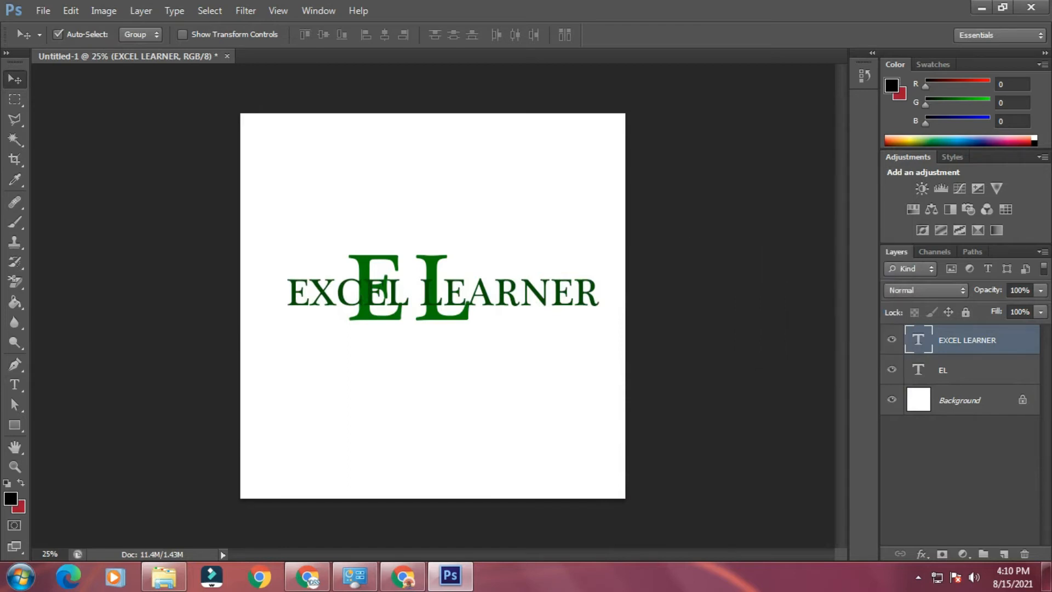
Duplicate the EL text layer within the same document as EL copy.
left_click(965, 369)
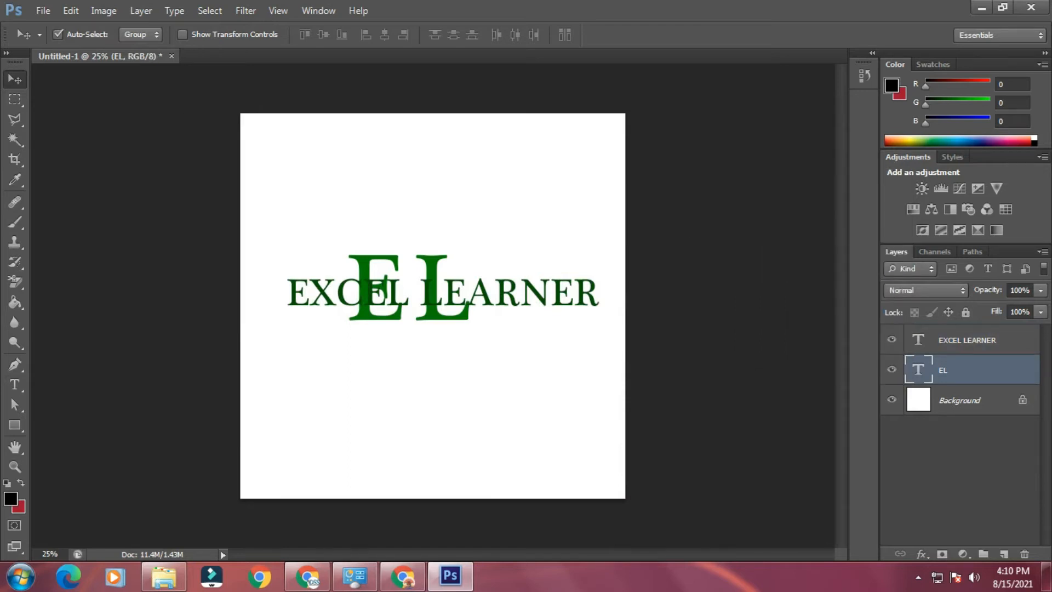
right_click(948, 370)
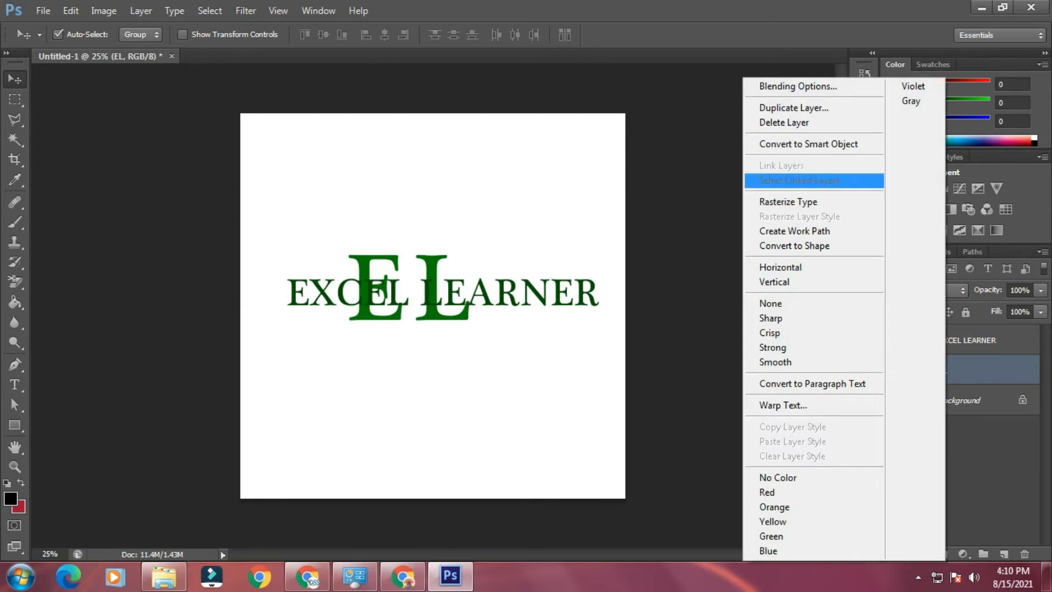
left_click(798, 109)
key("Return")
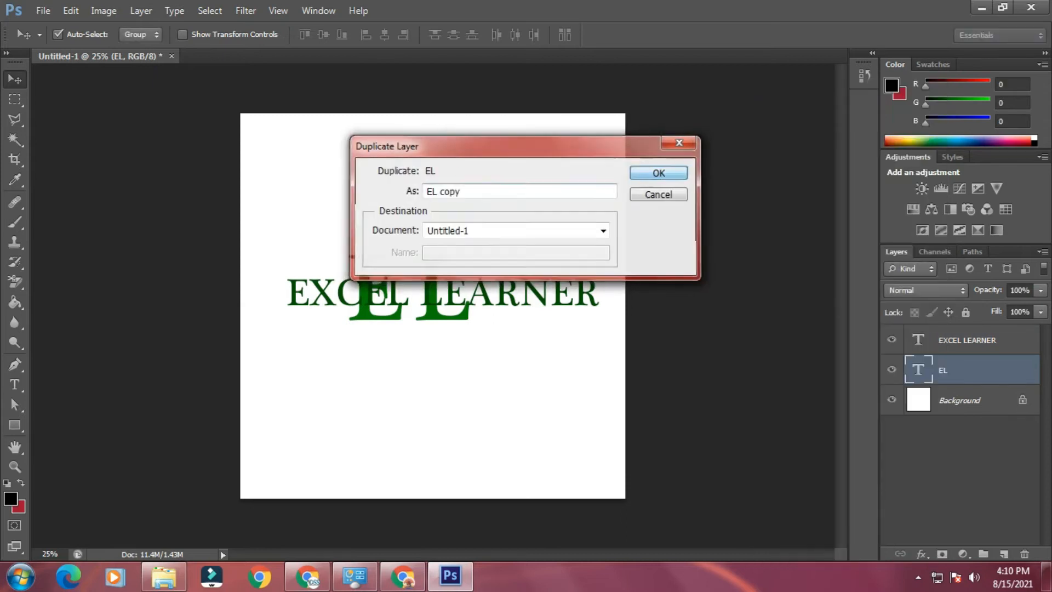
Hide the original EL text layer and rasterize the type of the EL copy layer.
left_click(892, 399)
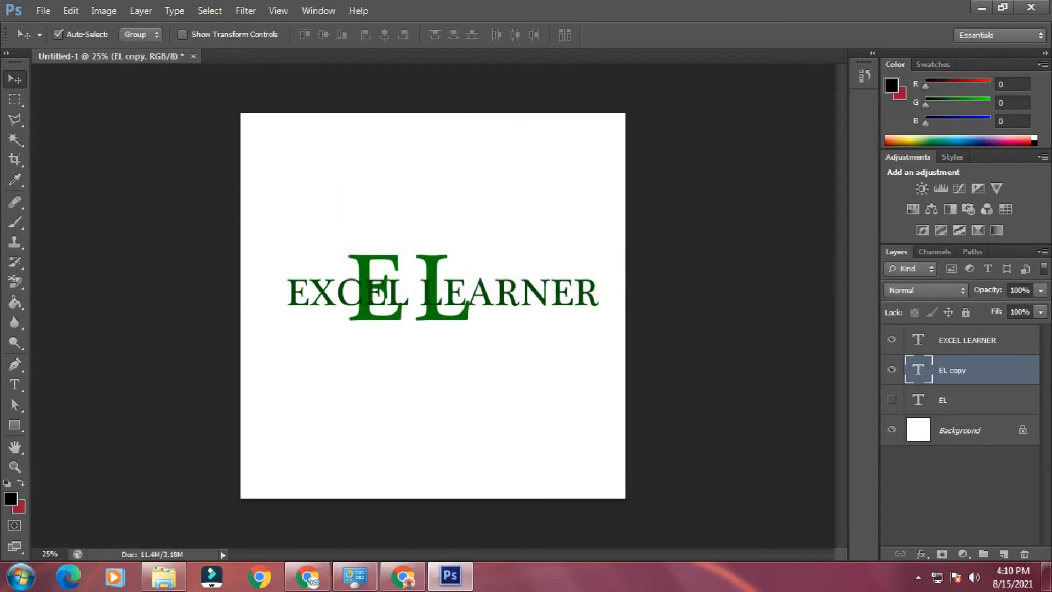
right_click(952, 370)
left_click(805, 201)
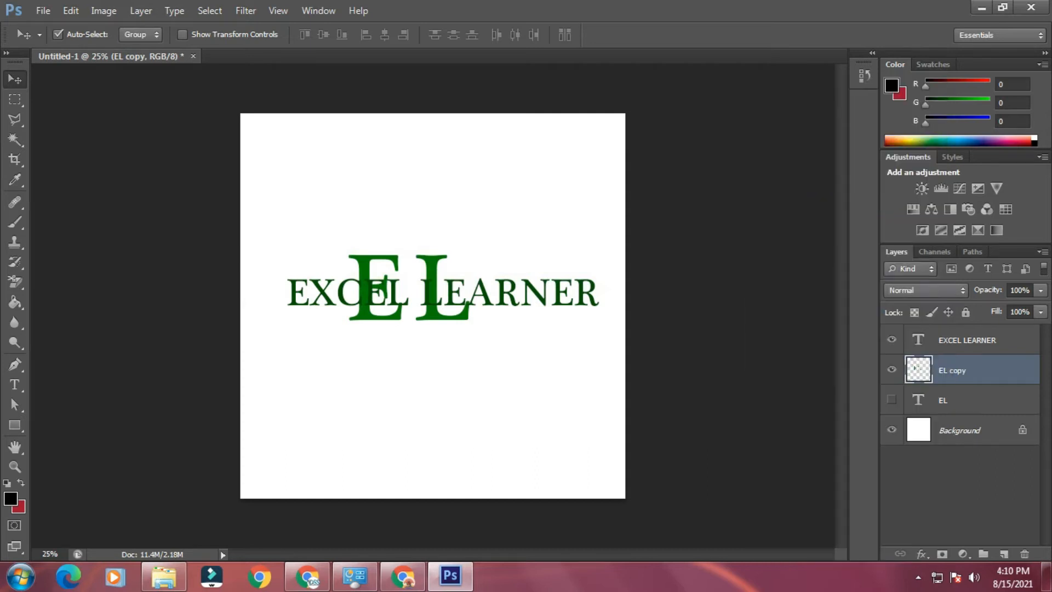
Set the EXCEL LEARNER text size to 100 pt and centre the text across the middle of the EL letters.
double_click(919, 340)
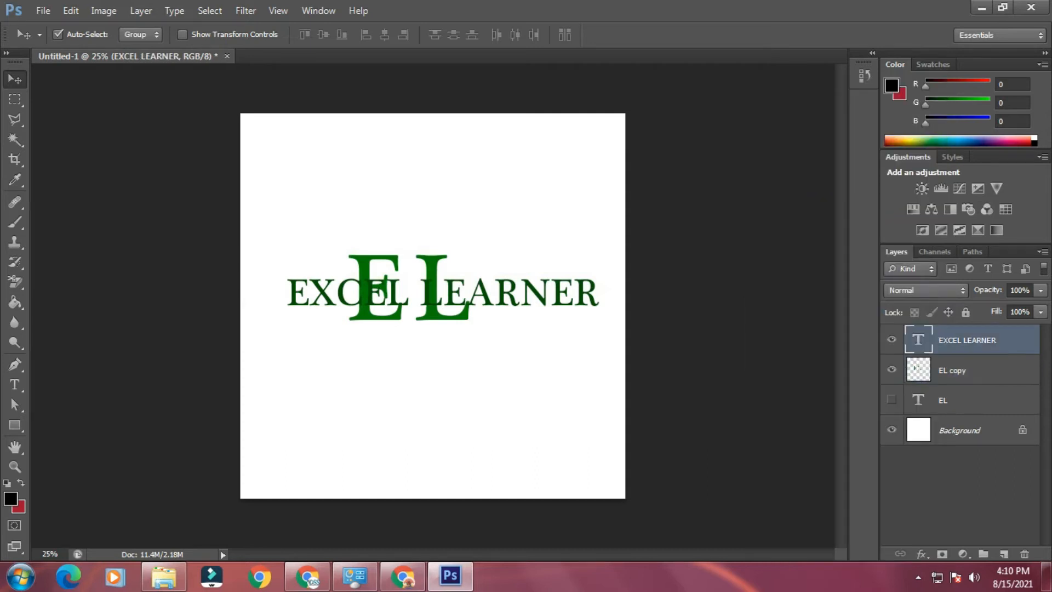
left_click(290, 35)
type("150")
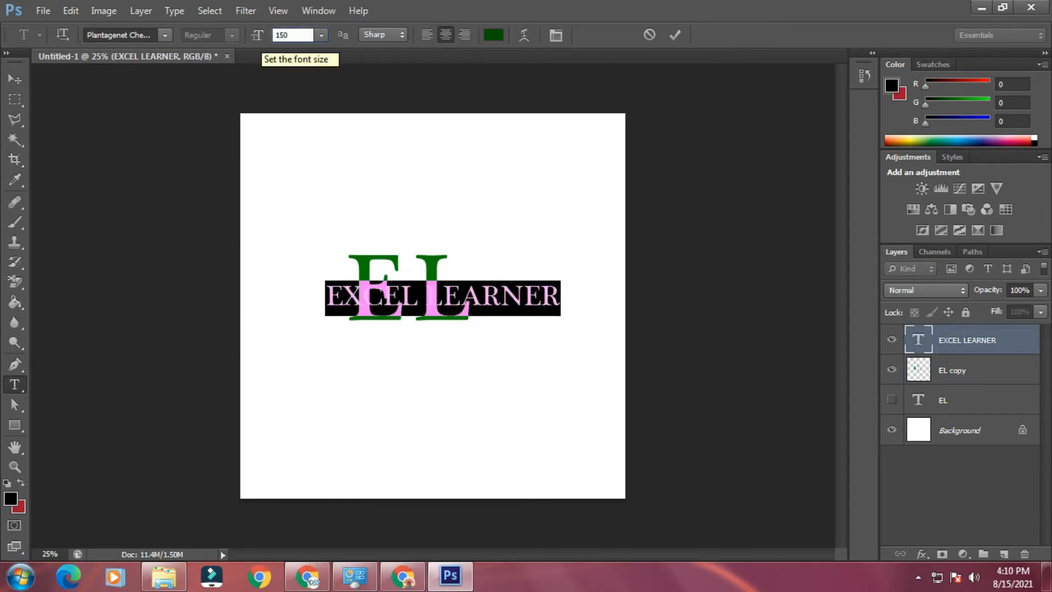
double_click(282, 35)
type("100")
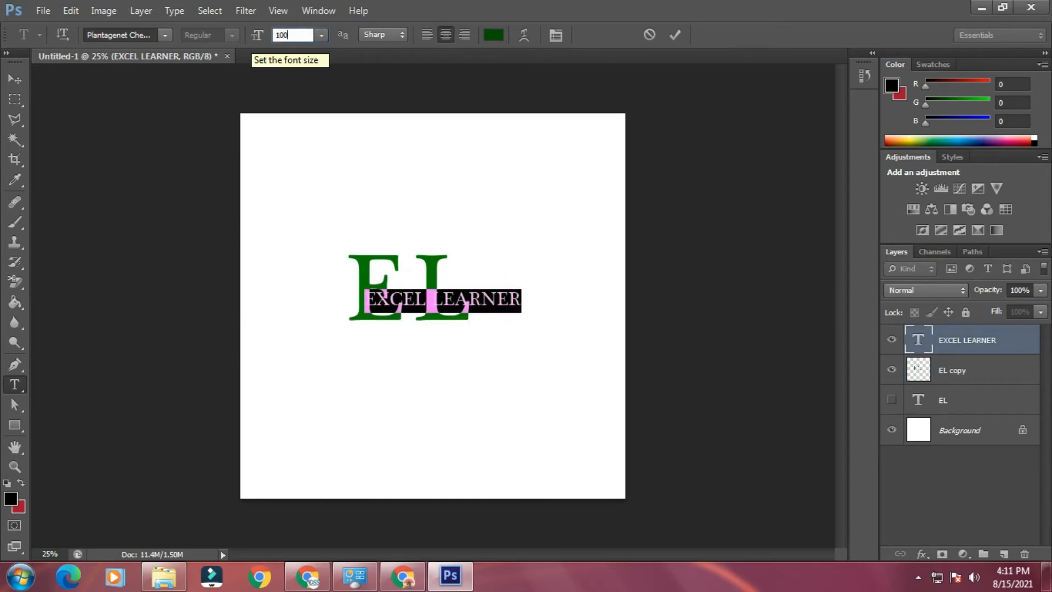
key("Return")
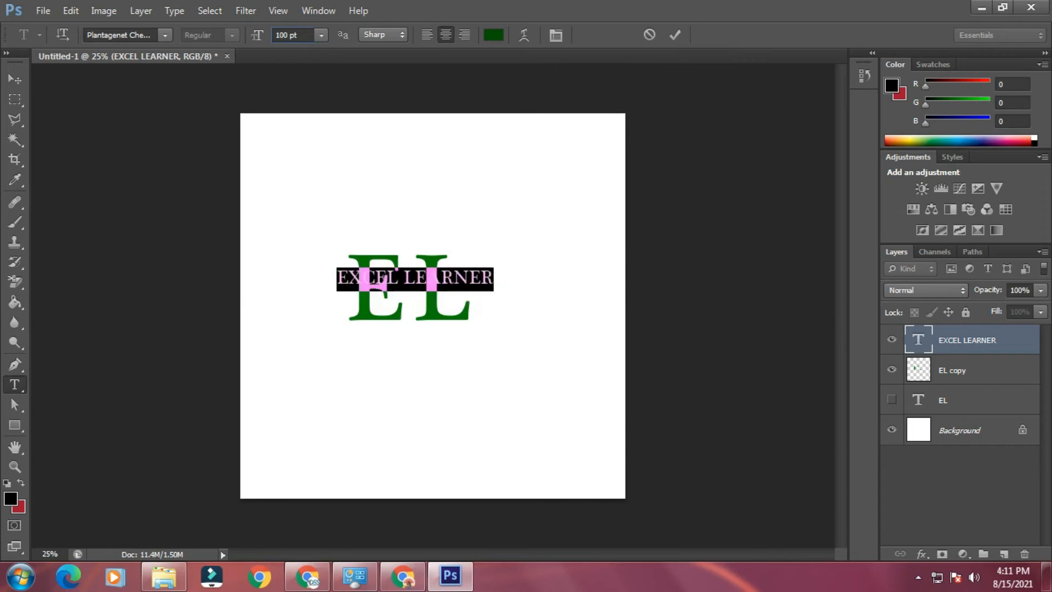
left_click_drag(415, 279, 403, 292)
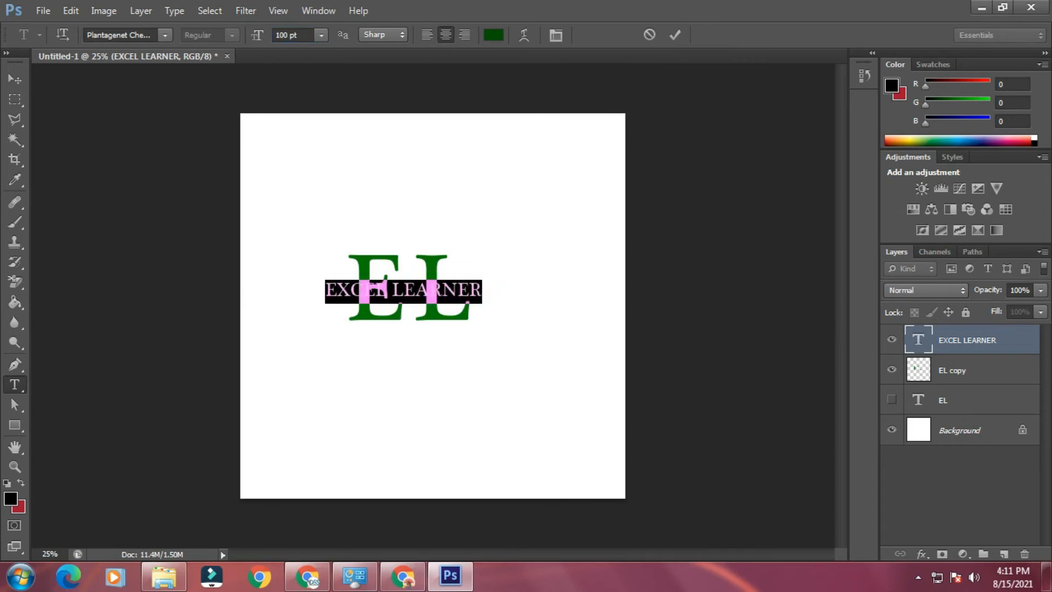
Enlarge the EL copy letters about their centre until they extend past both ends of the EXCEL LEARNER text.
left_click(971, 399)
key("v")
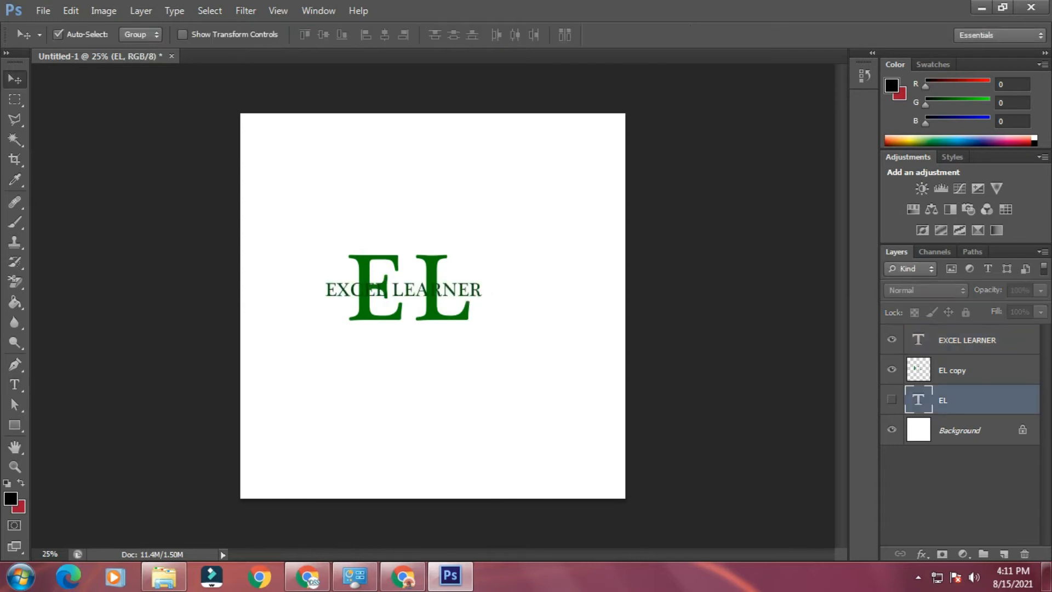
left_click(971, 370)
key("ctrl+t")
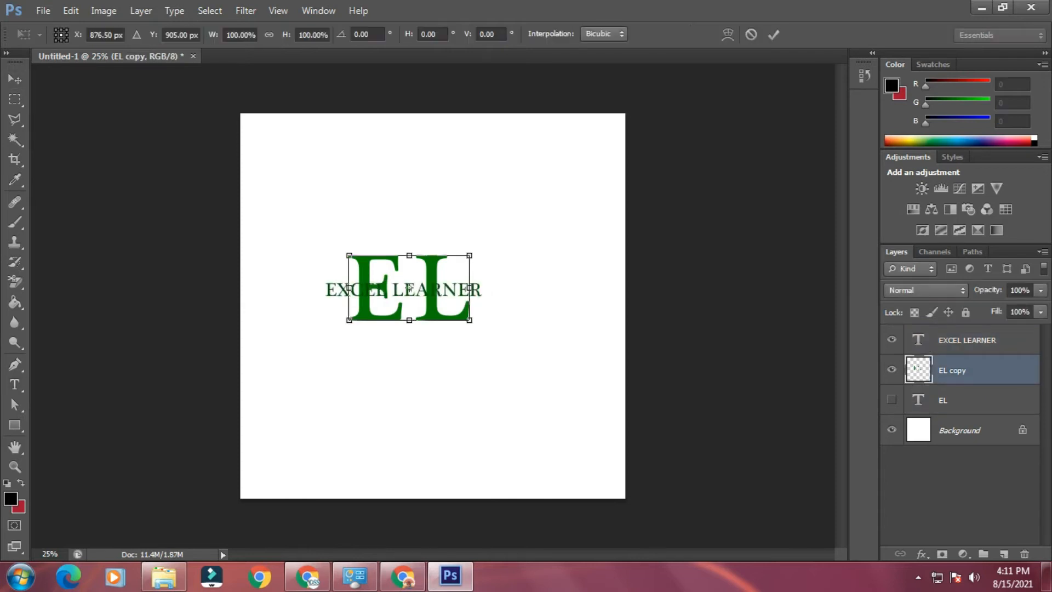
left_click_drag(470, 320, 501, 337)
key("Return")
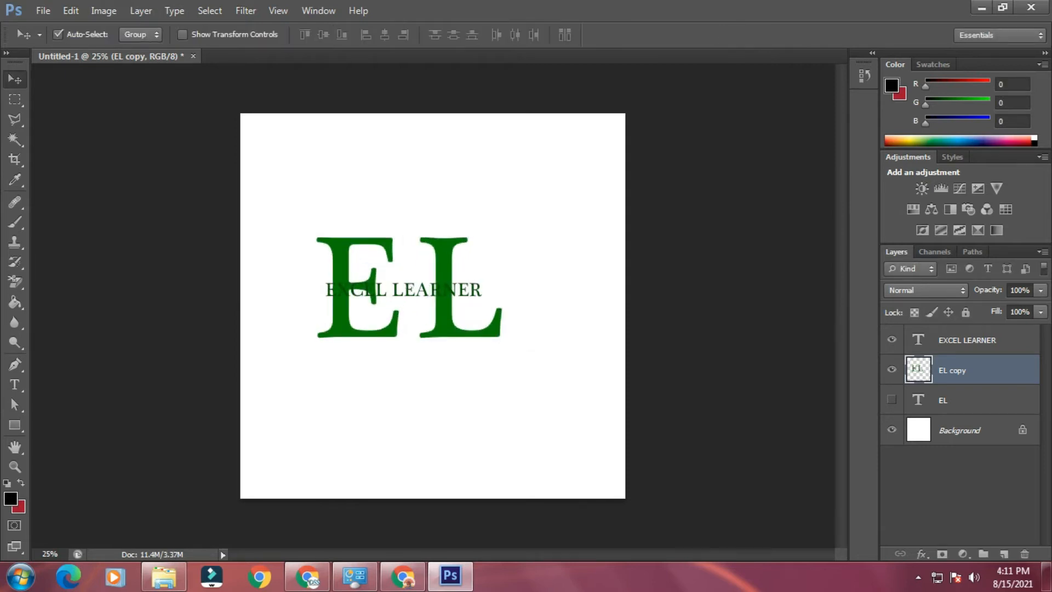
Align the start of the EXCEL LEARNER text with the left edge of the large E and stretch the text slightly taller.
left_click(967, 340)
left_click_drag(452, 251, 443, 250)
left_click_drag(436, 285, 441, 284)
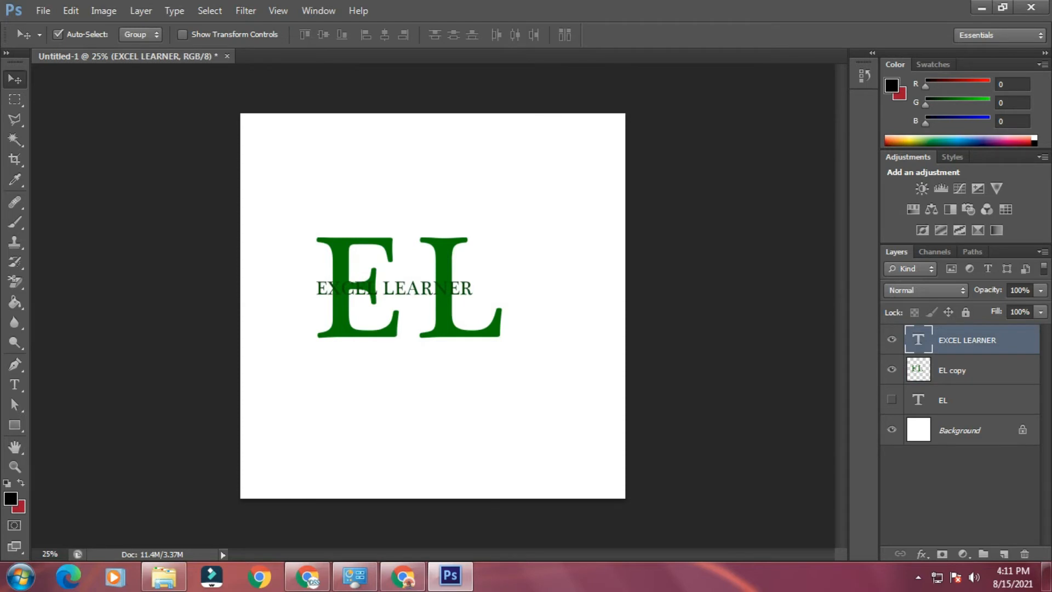
key("ctrl+t")
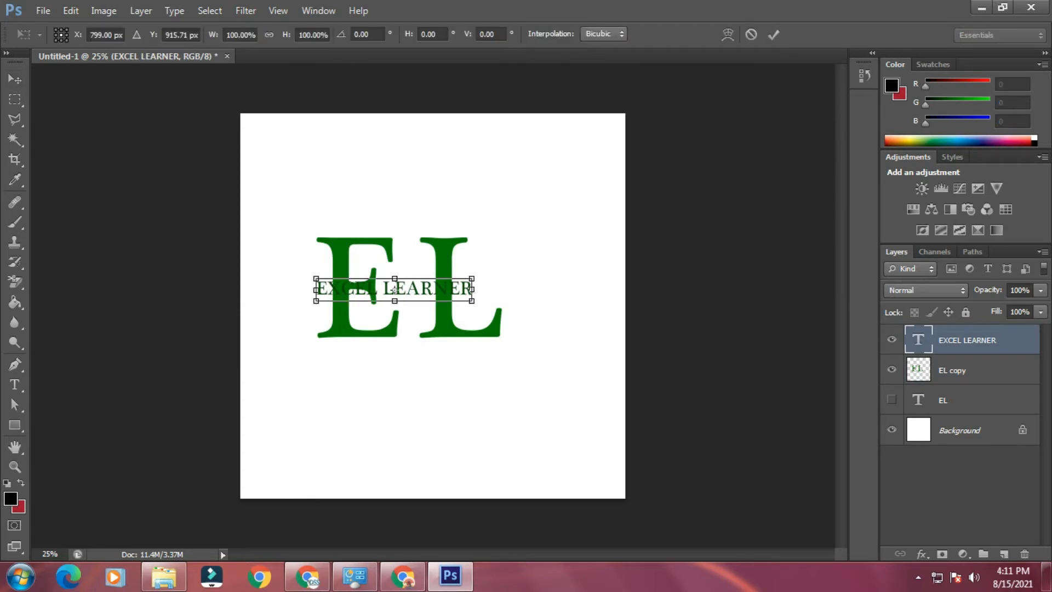
left_click_drag(472, 300, 474, 305)
key("Return")
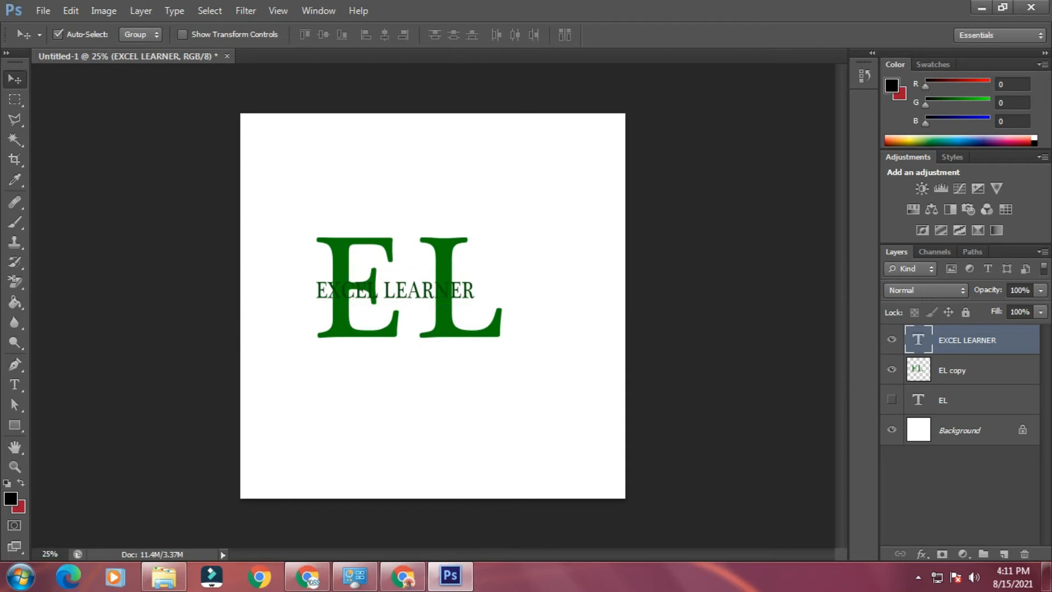
Cut a rectangular band out of the EL copy letters behind the EXCEL LEARNER text and clear the selection.
left_click(969, 370)
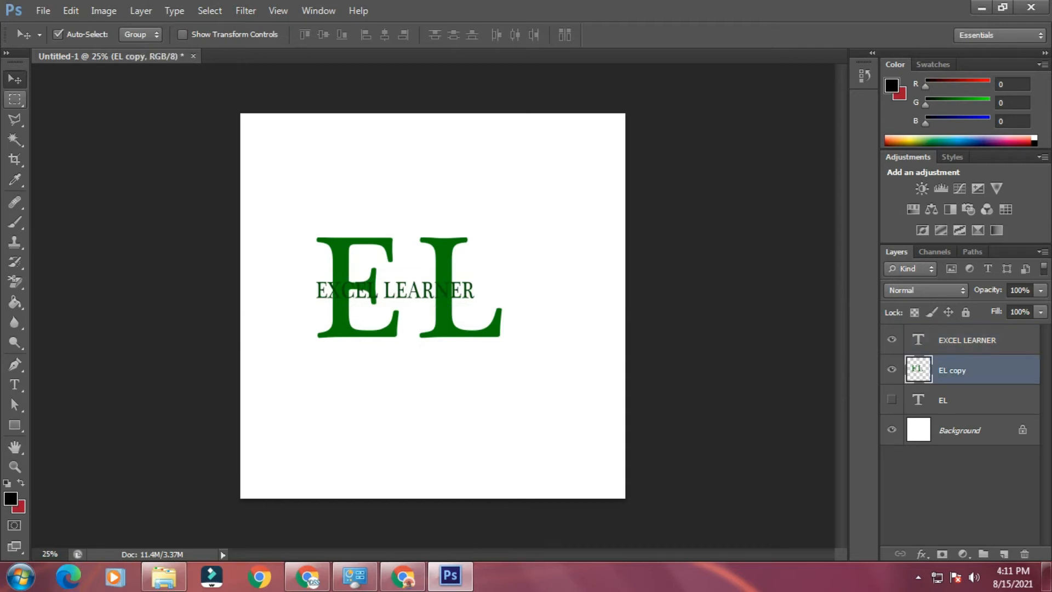
left_click(15, 99)
left_click_drag(306, 277, 481, 302)
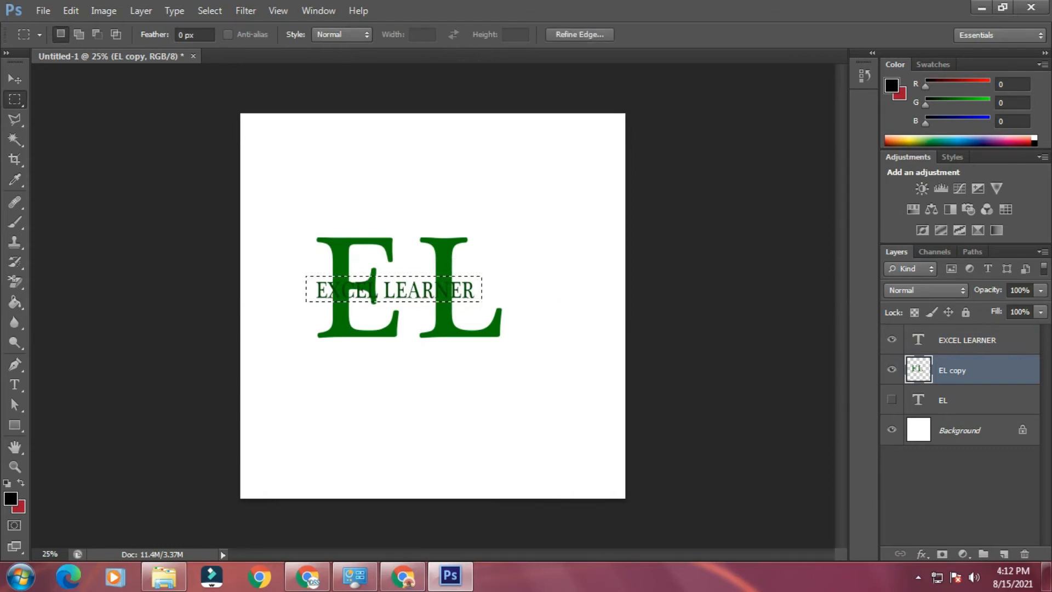
key("Delete")
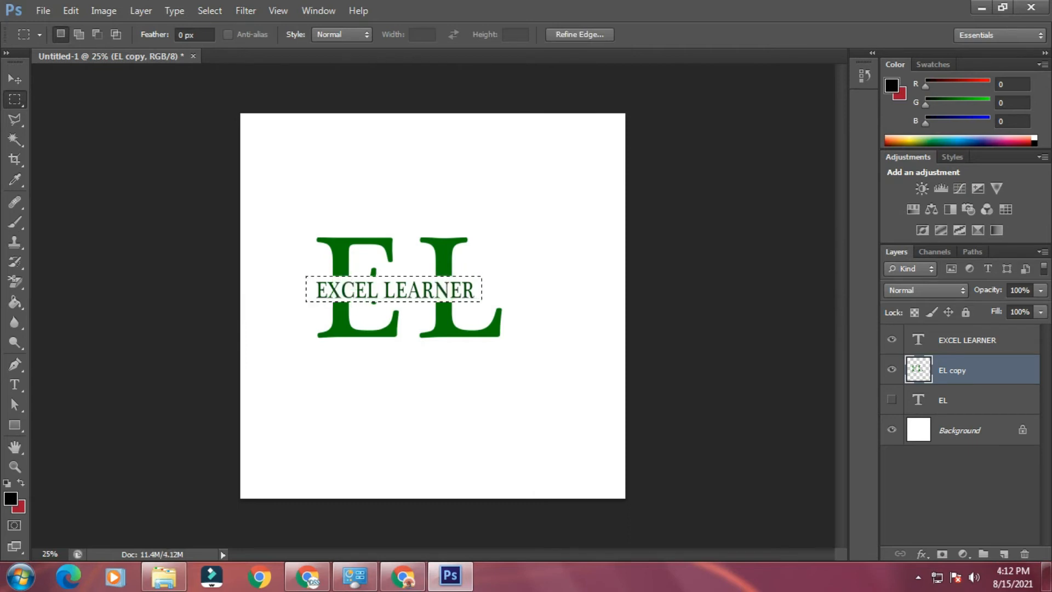
key("ctrl+d")
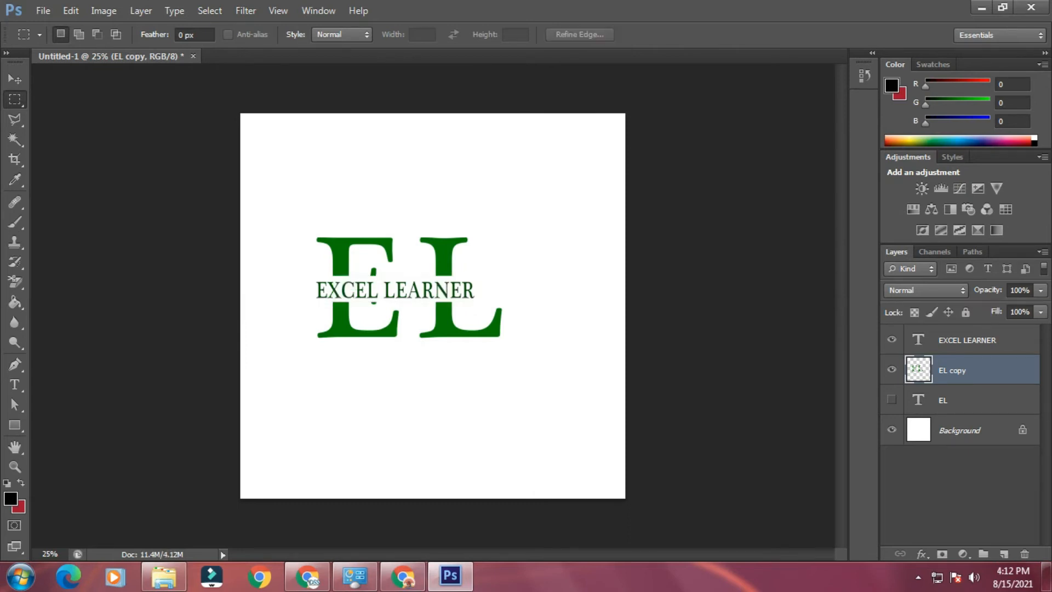
key("v")
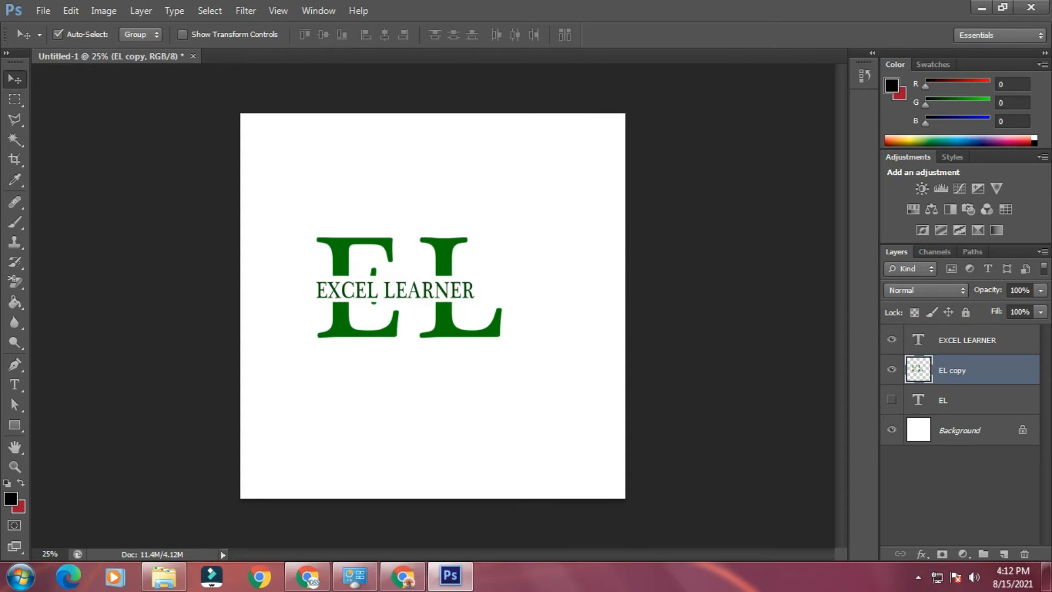
Move the EL copy letters and the EXCEL LEARNER text together towards the centre of the canvas.
left_click(970, 400)
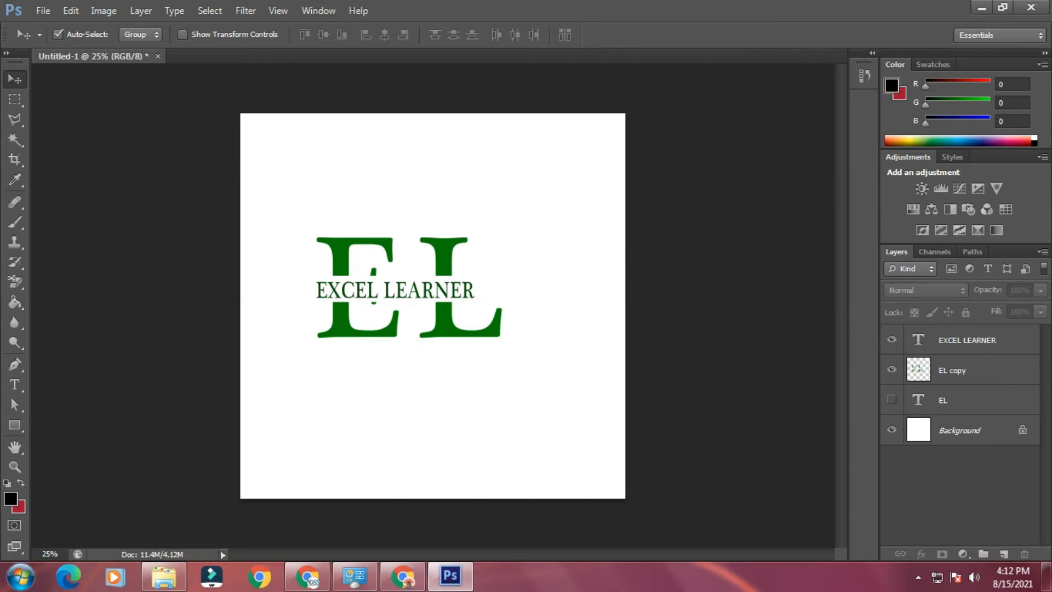
left_click_drag(235, 181, 540, 399)
left_click_drag(460, 288, 478, 304)
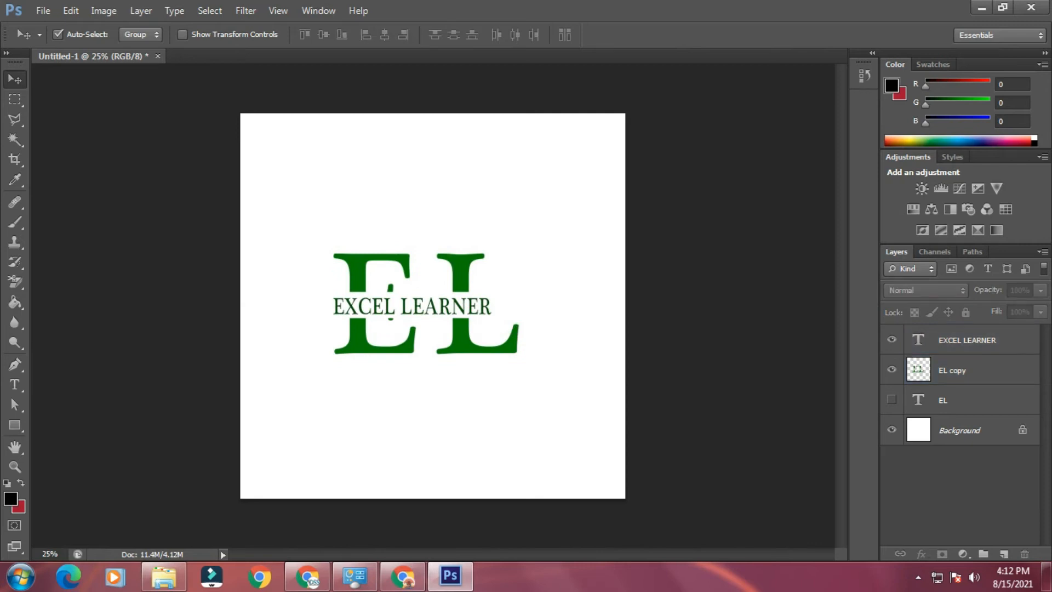
Change the font of the EXCEL LEARNER text to Roley Poley.
double_click(918, 340)
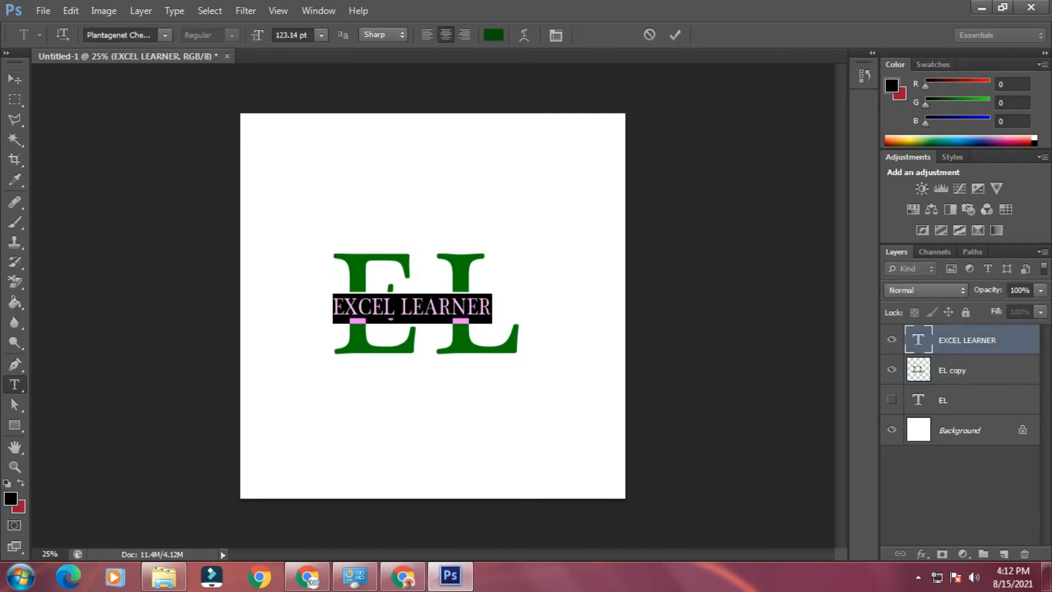
left_click(491, 307)
left_click(15, 79)
left_click(118, 35)
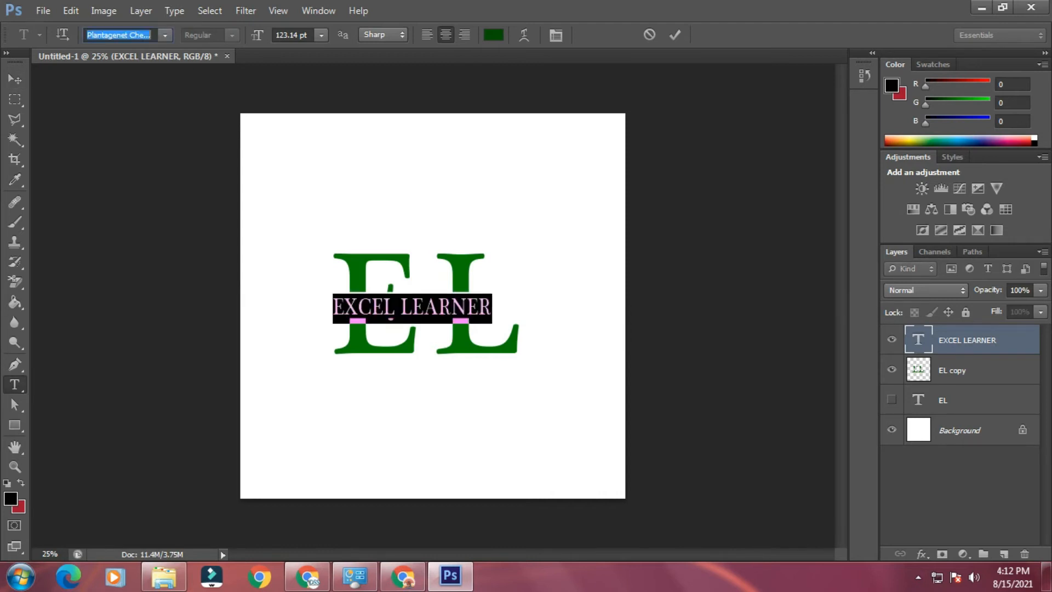
key("Down")
key("Down")
key("Down")
key("Down")
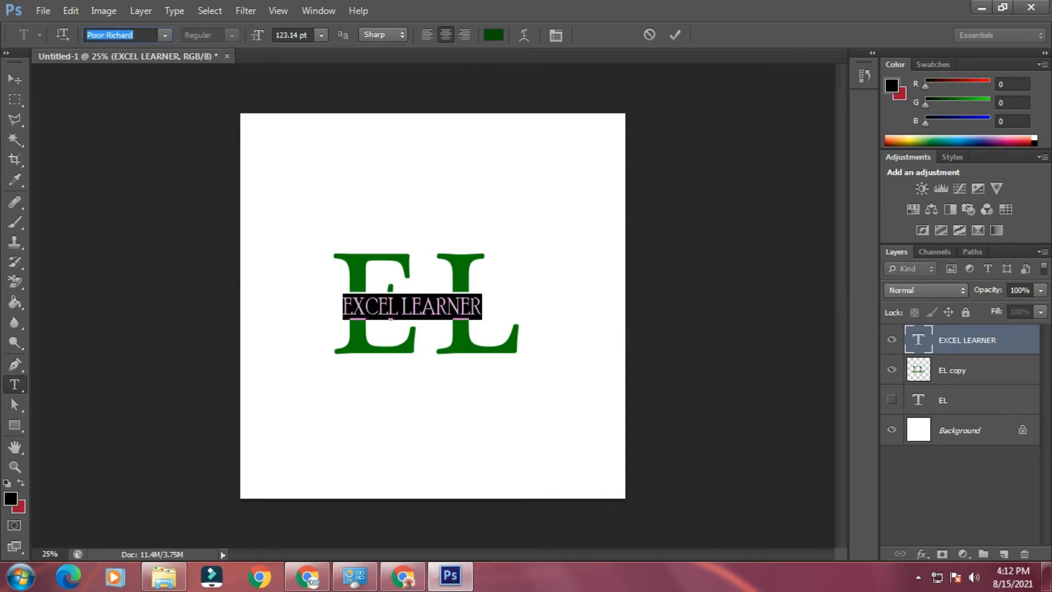
key("Down")
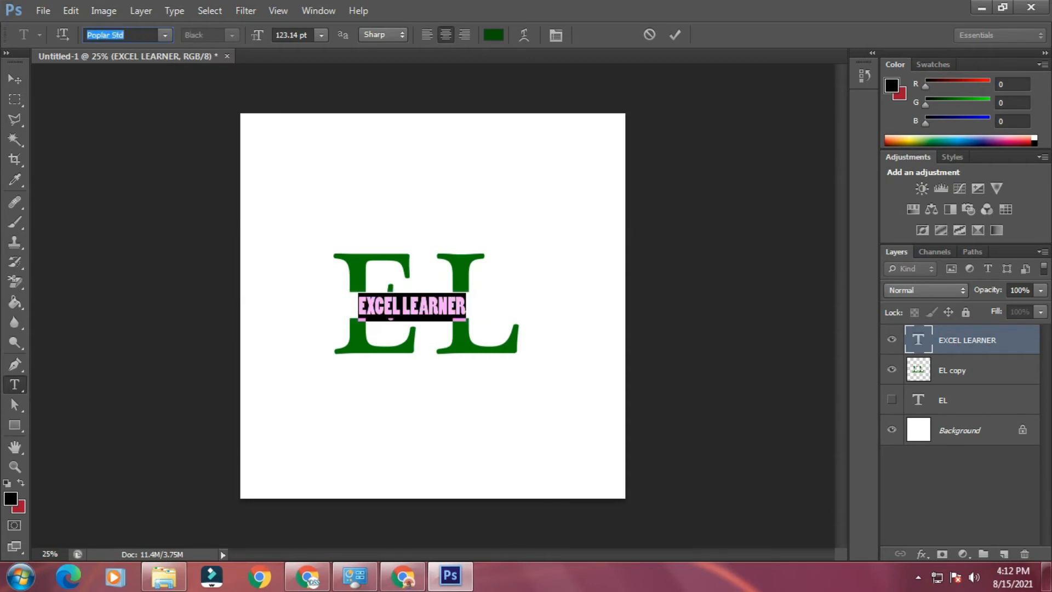
key("Down")
key("Down")
key("Down")
key("Down")
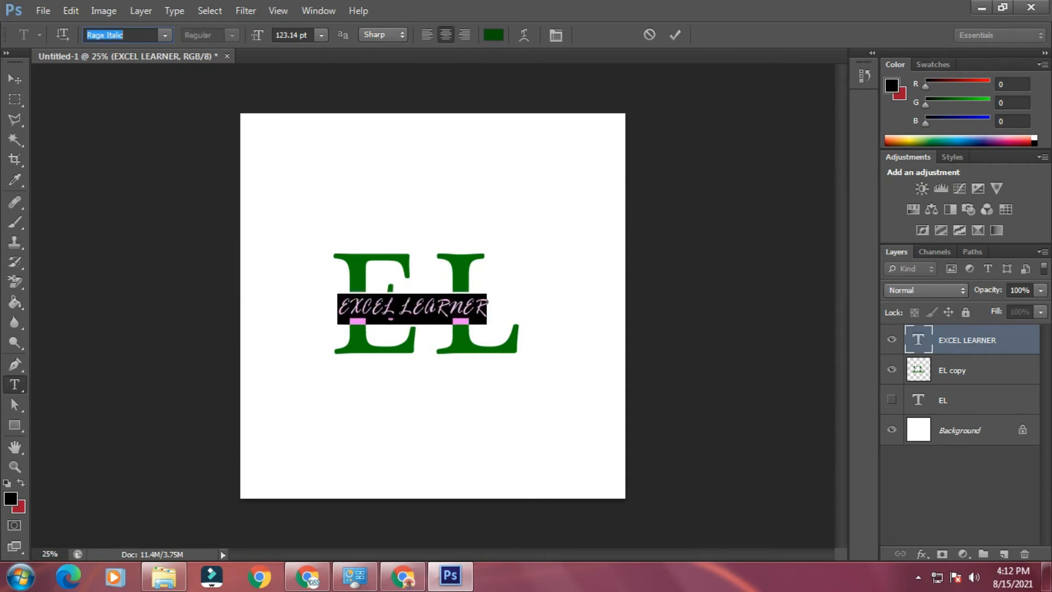
key("Down")
key("Down")
key("Down")
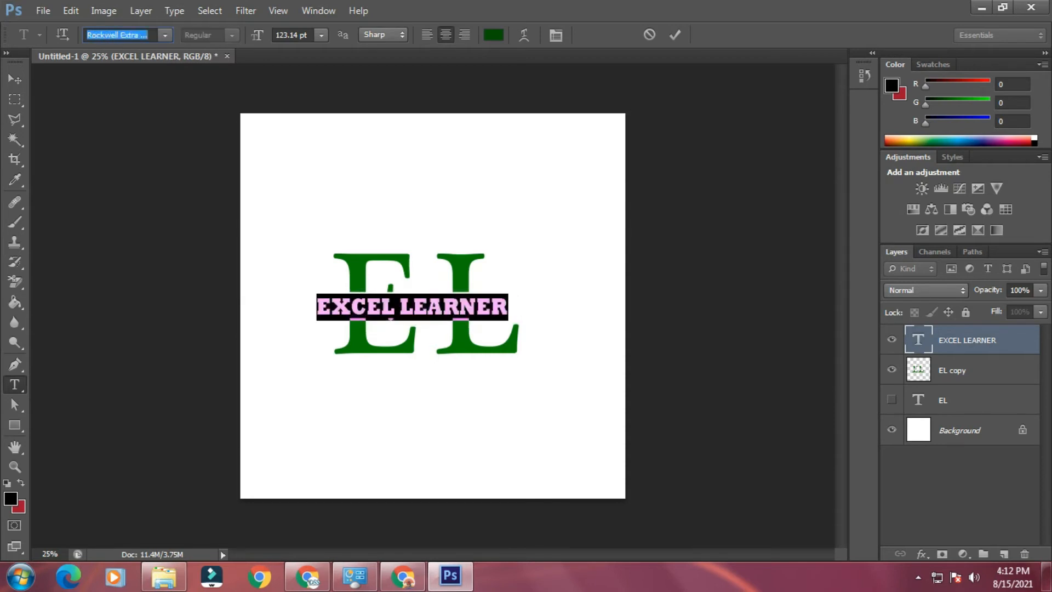
key("Down")
key("Down")
key("Down")
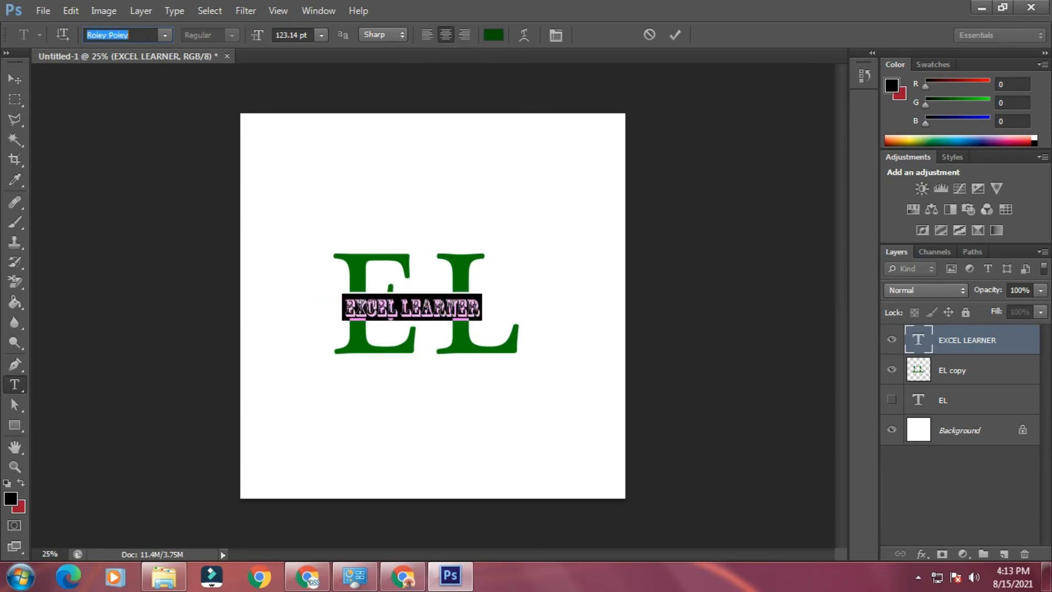
key("Return")
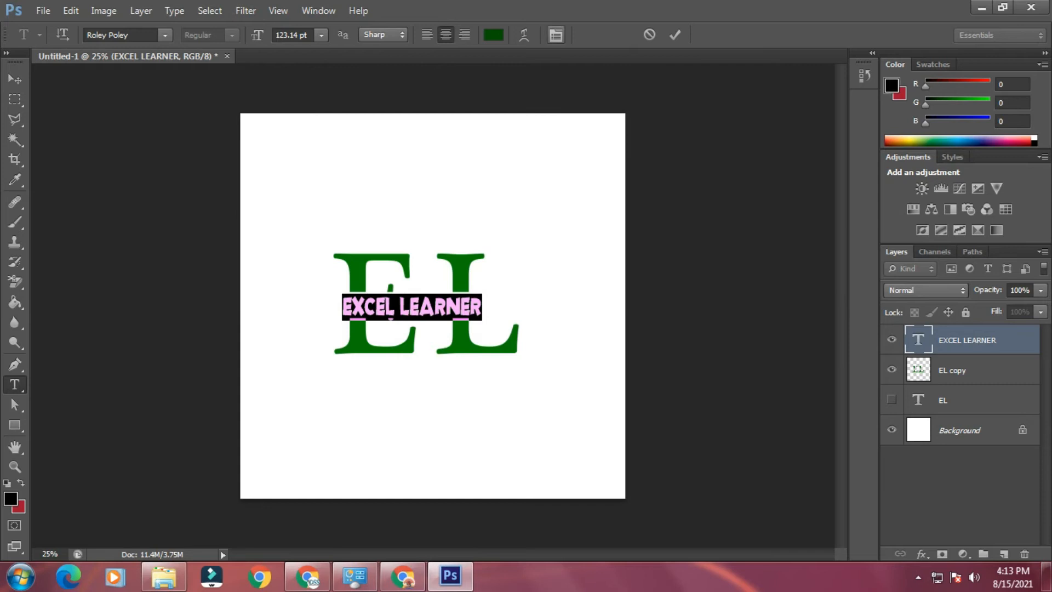
Set the tracking of the EXCEL LEARNER text to 75 and close the text formatting panels.
left_click(556, 34)
left_click(894, 243)
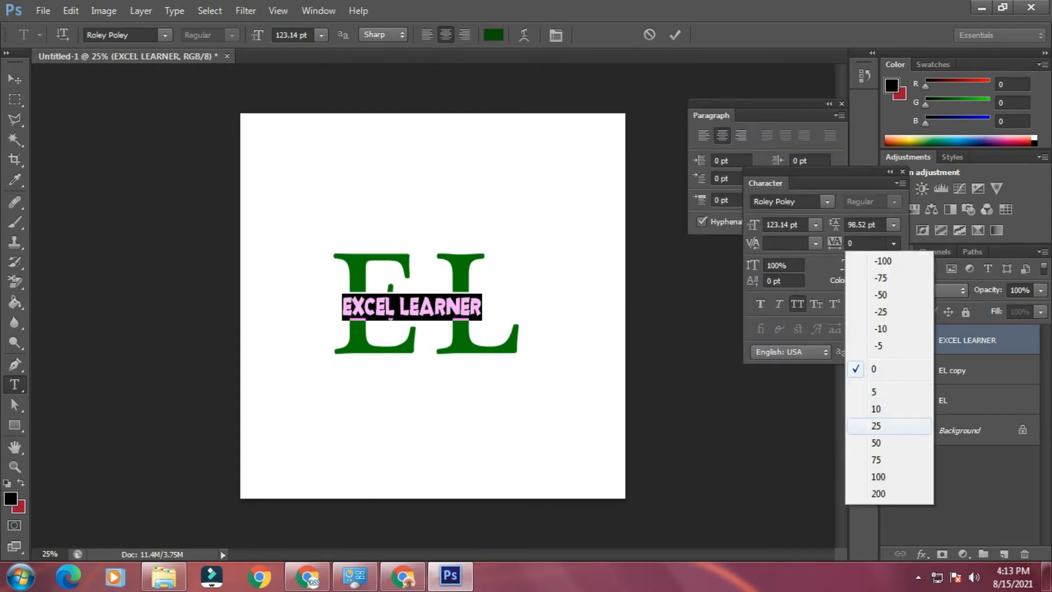
left_click(876, 425)
left_click(894, 243)
left_click(876, 460)
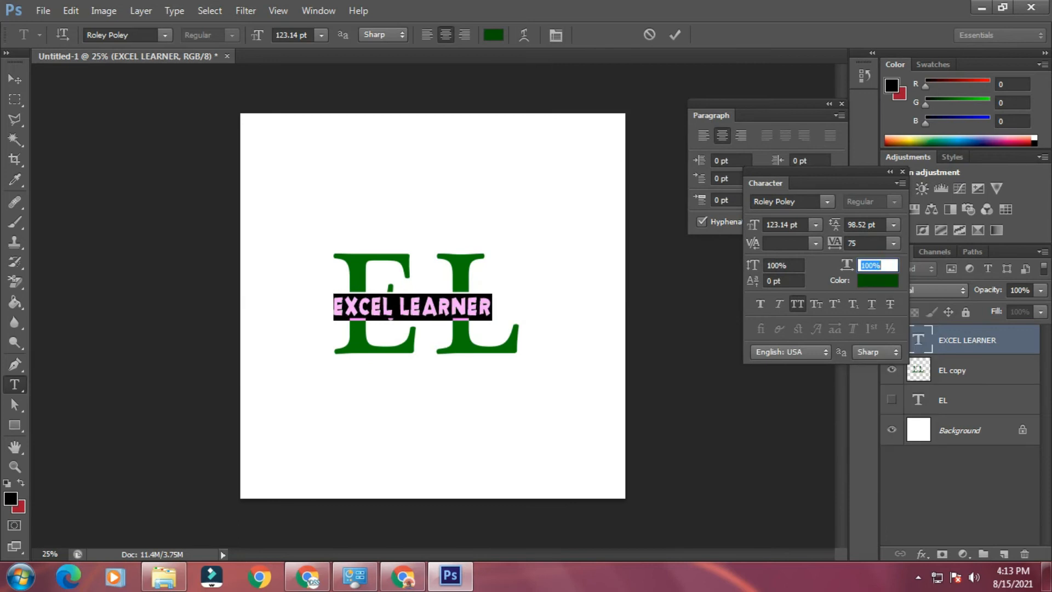
left_click(15, 78)
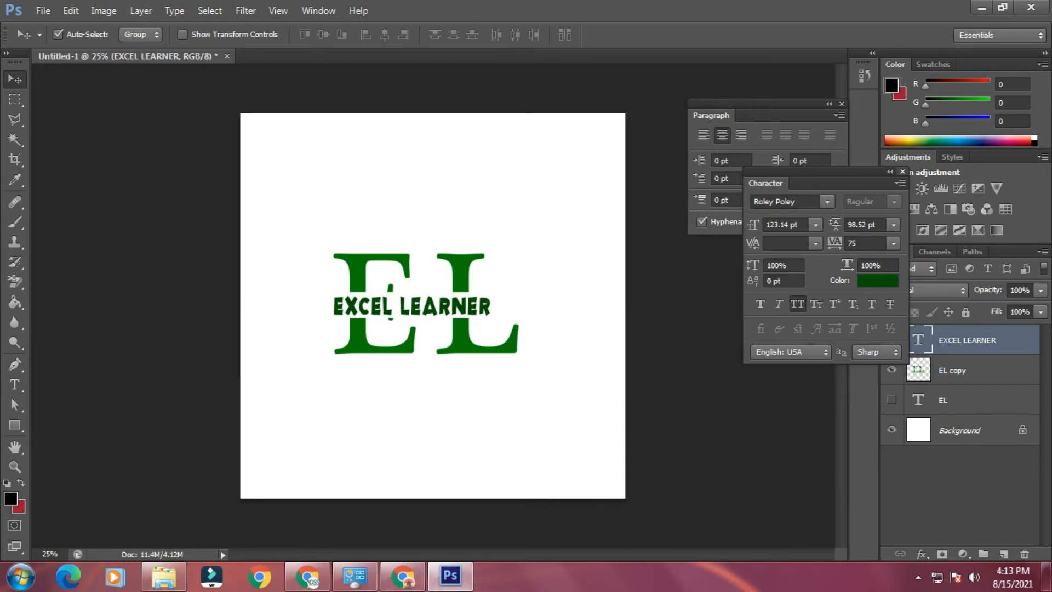
left_click(903, 172)
left_click(842, 104)
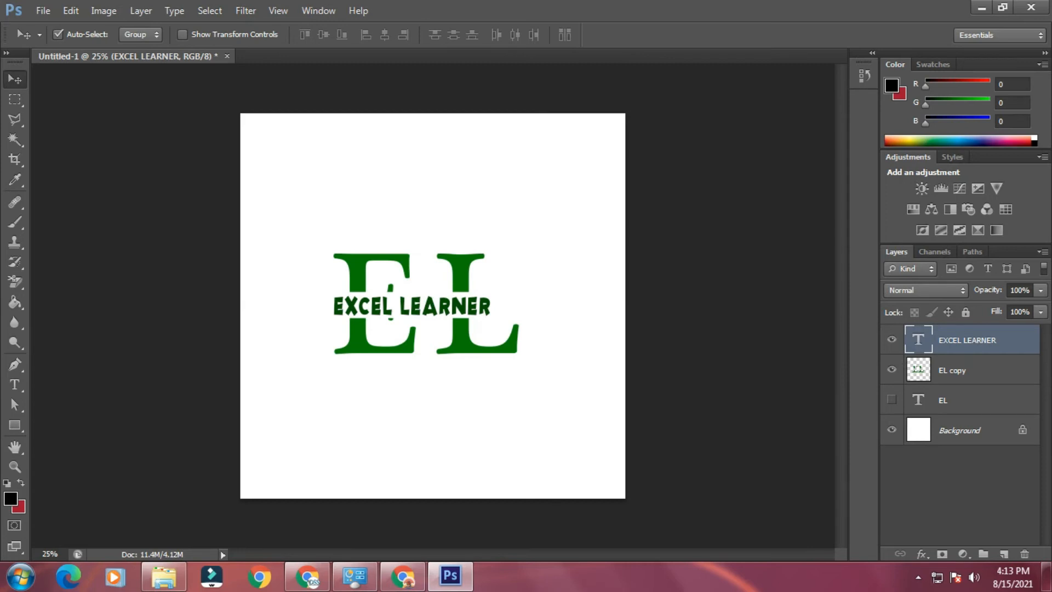
Convert the locked Background into the regular layer Layer 0 and hide it so the canvas is transparent.
left_click(892, 430)
left_click(891, 430)
double_click(918, 429)
key("Return")
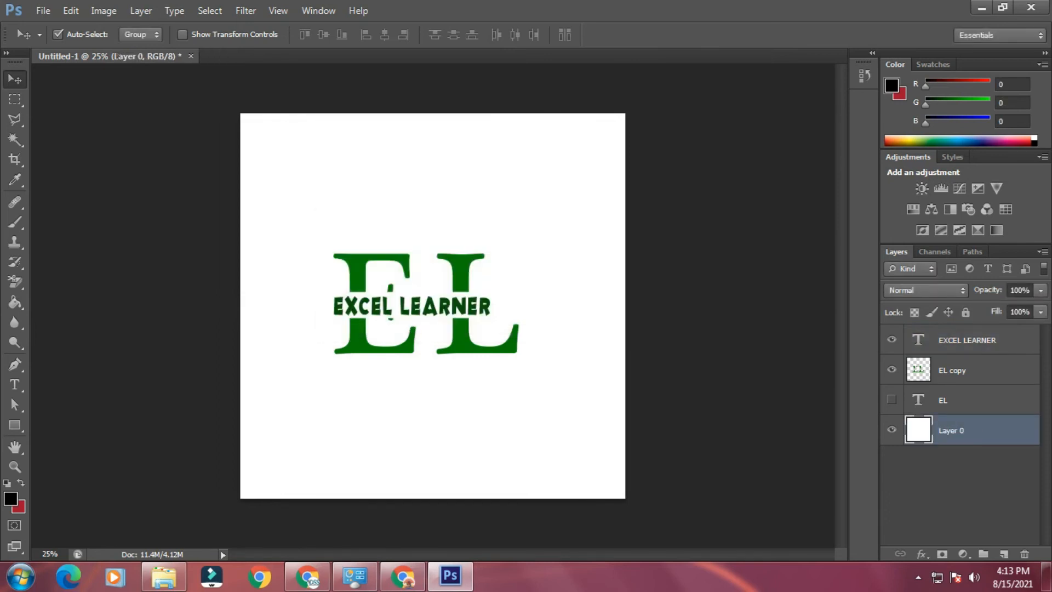
left_click(892, 430)
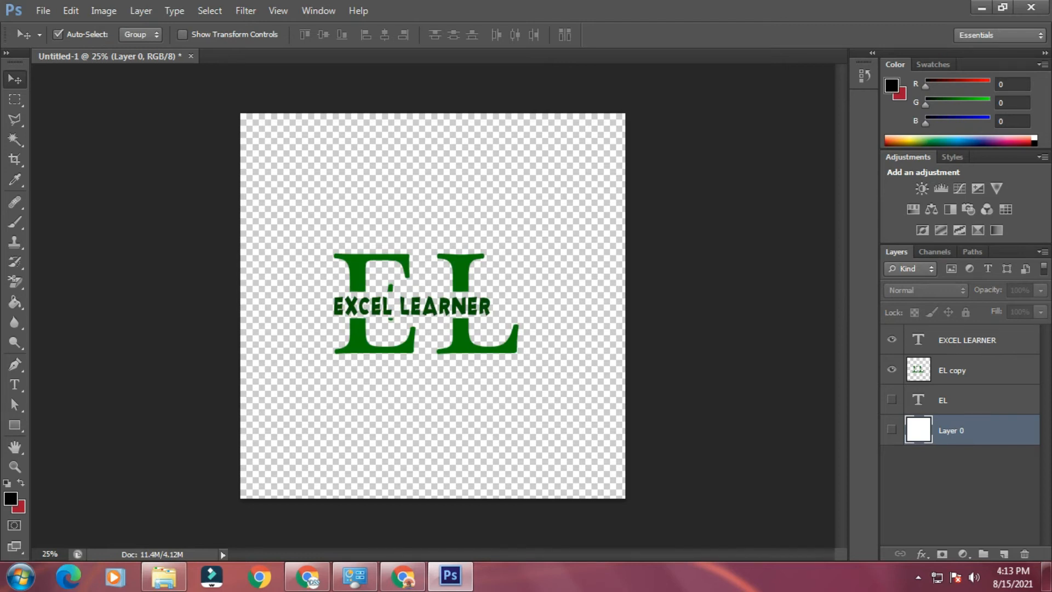
left_click(892, 430)
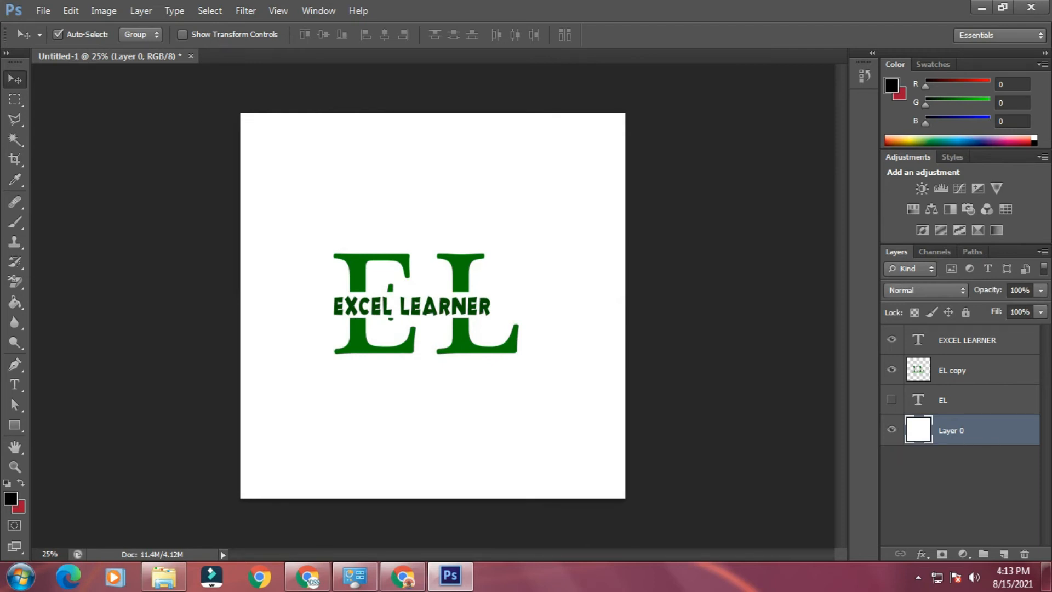
left_click(892, 429)
Select the EXCEL LEARNER and EL copy layers together and nudge the logo right and down towards the canvas centre.
left_click_drag(232, 151, 559, 411)
key("shift+Right")
key("shift+Right")
key("shift+Right")
key("shift+Right")
key("shift+Right")
key("shift+Right")
key("shift+Right")
key("shift+Down")
key("shift+Down")
key("shift+Down")
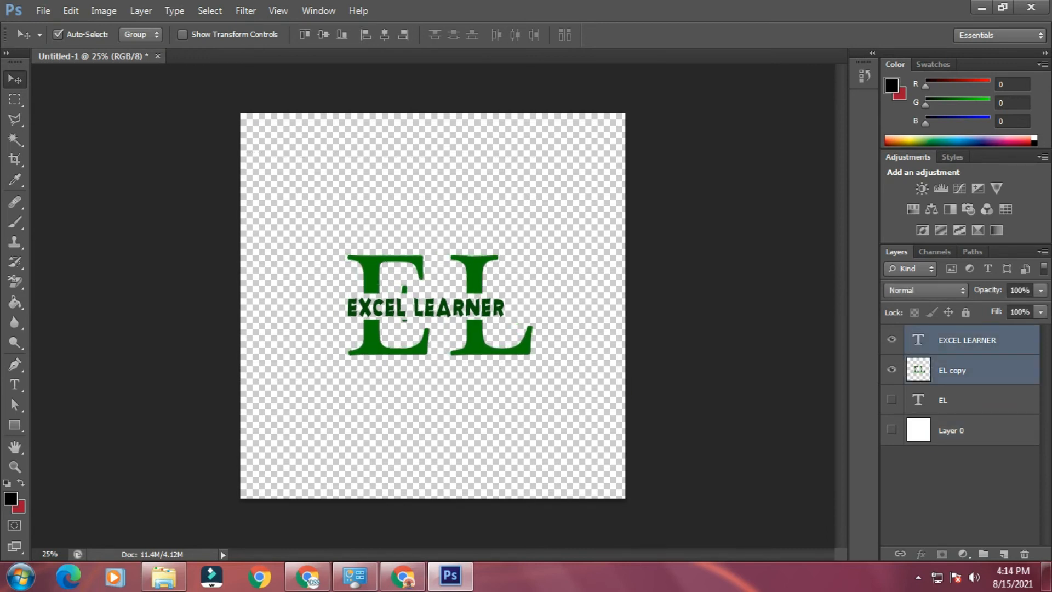
Start saving the document under a new name and browse to the LOGO folder inside DIGITAL WORK on drive D.
left_click(42, 10)
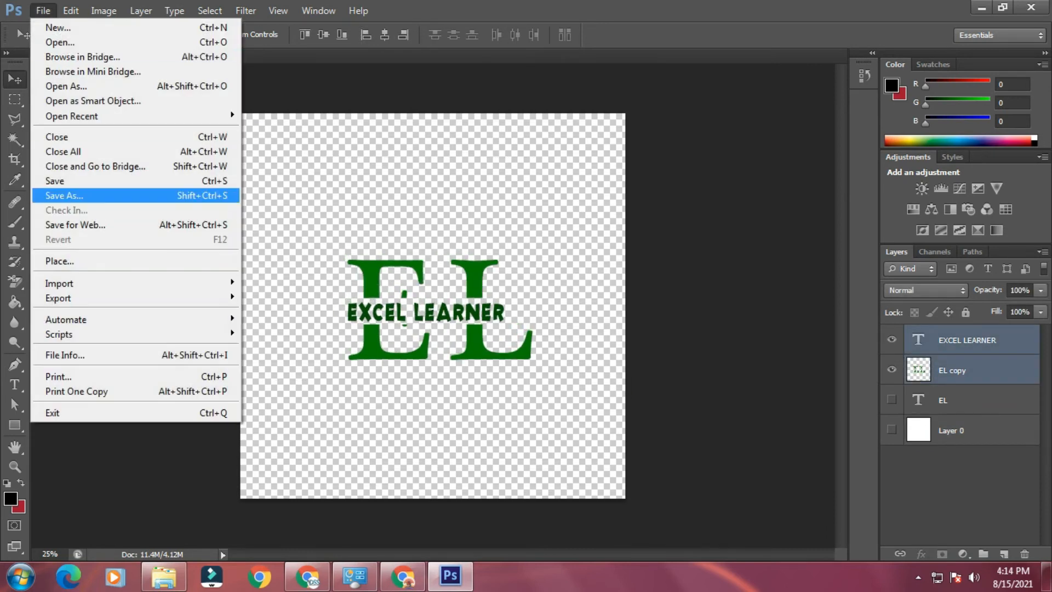
left_click(66, 195)
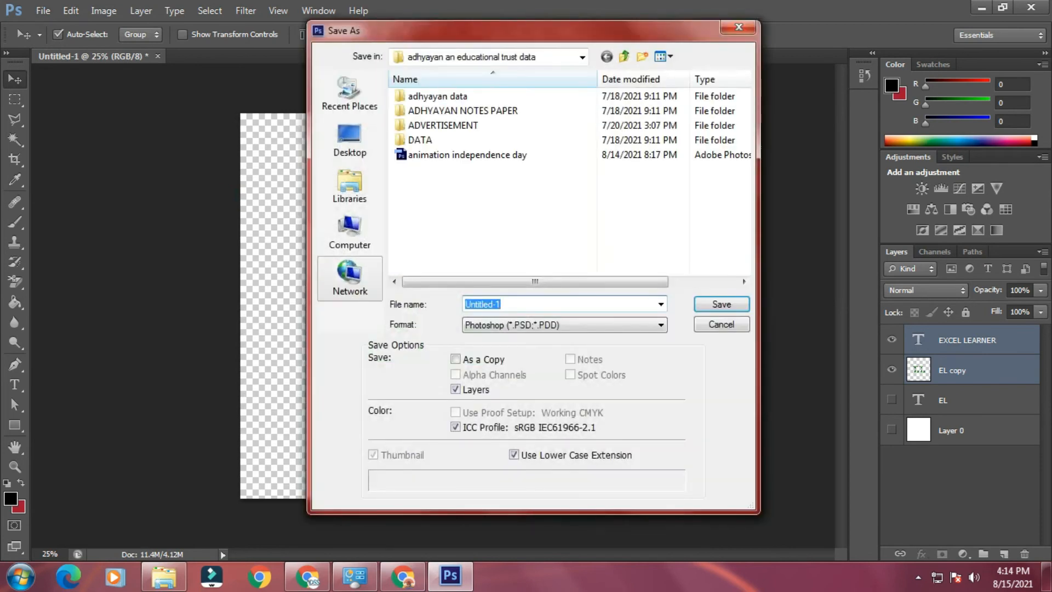
left_click(349, 232)
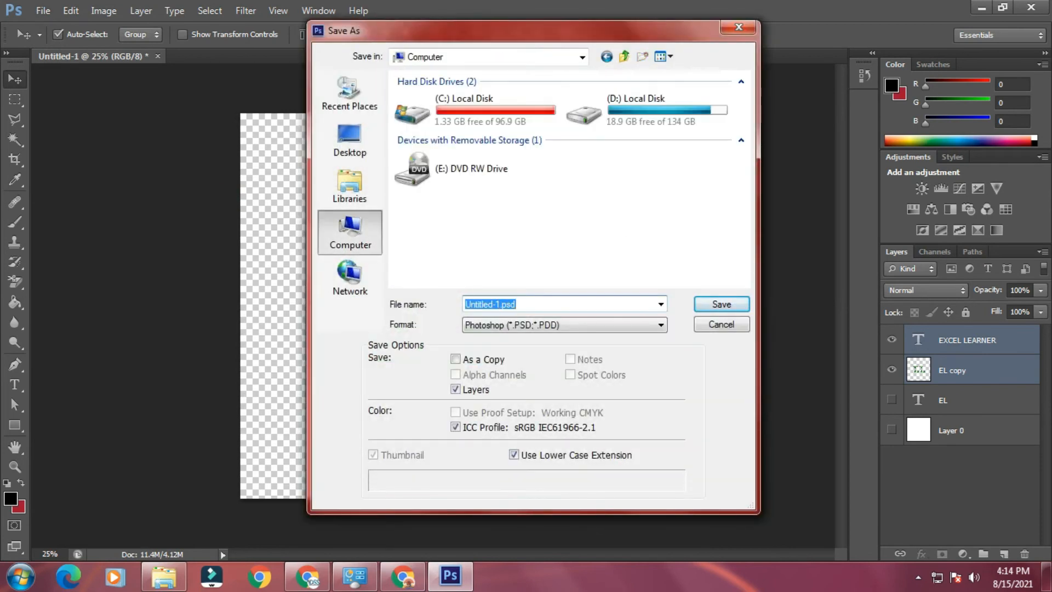
double_click(650, 110)
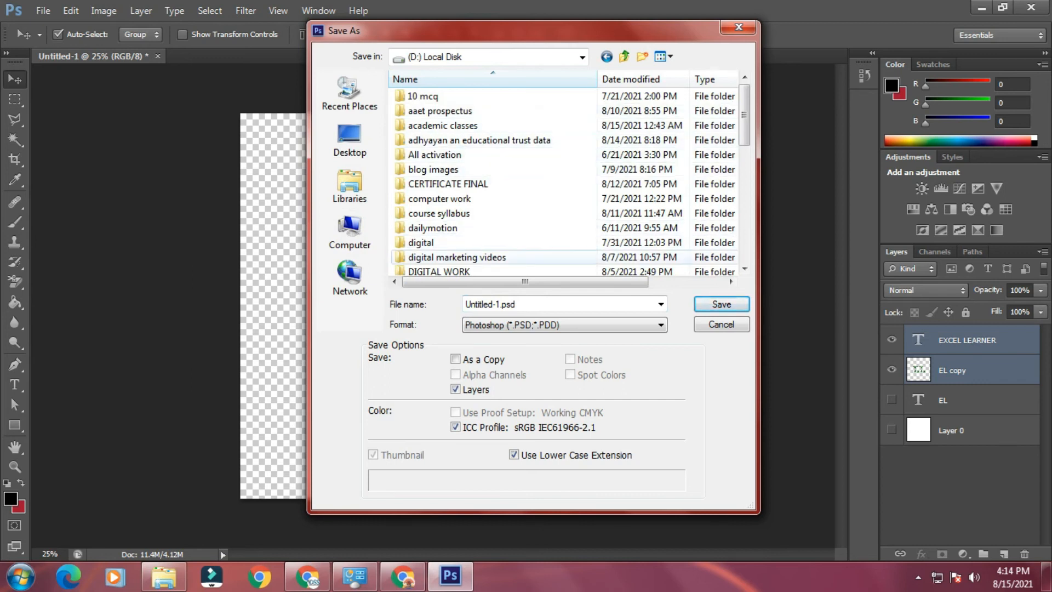
left_click(438, 271)
left_click(438, 271)
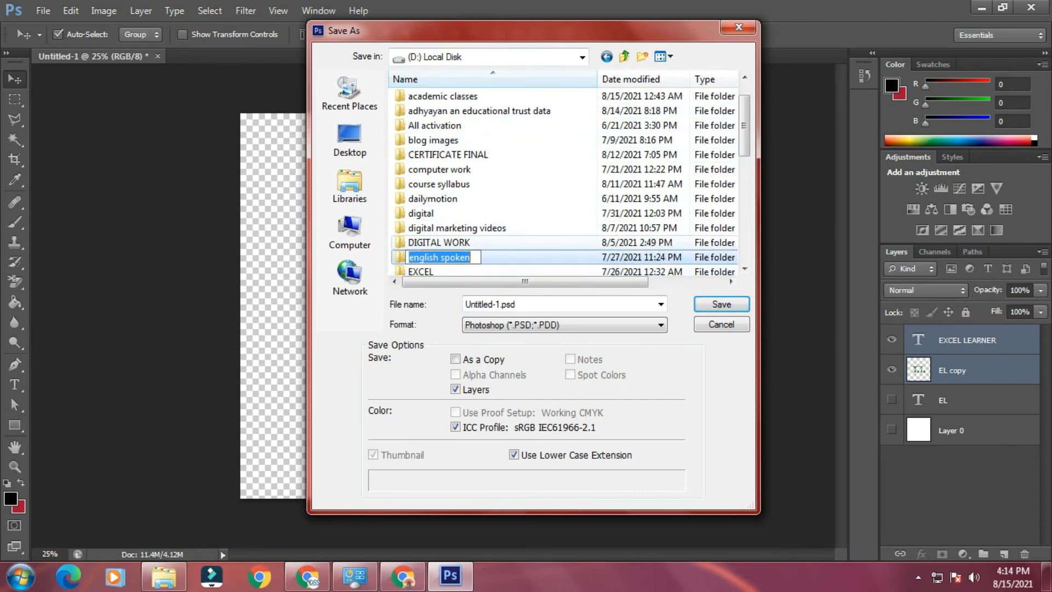
left_click_drag(744, 126, 744, 165)
double_click(439, 125)
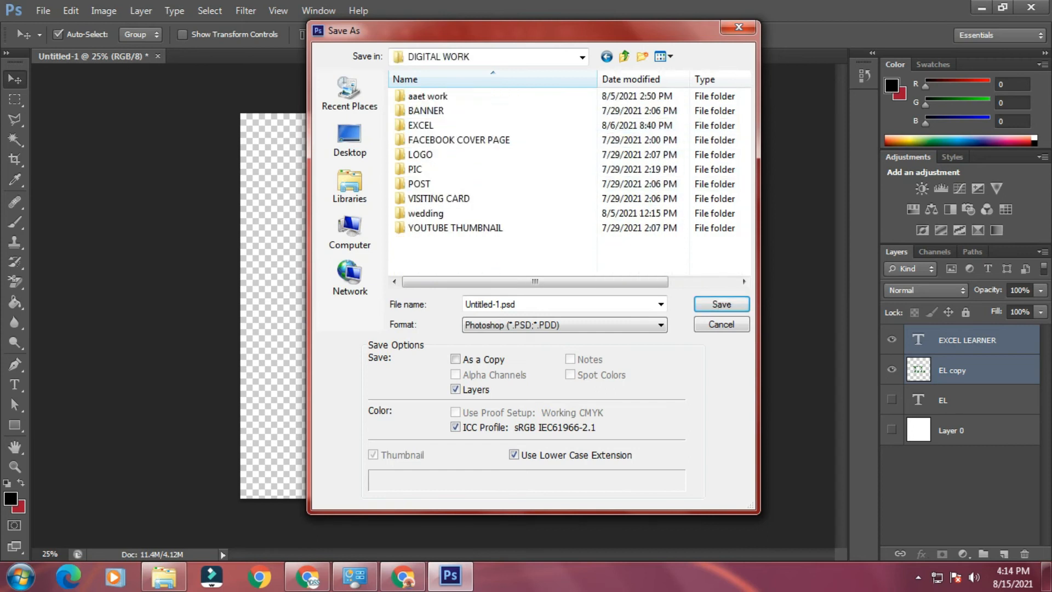
double_click(438, 155)
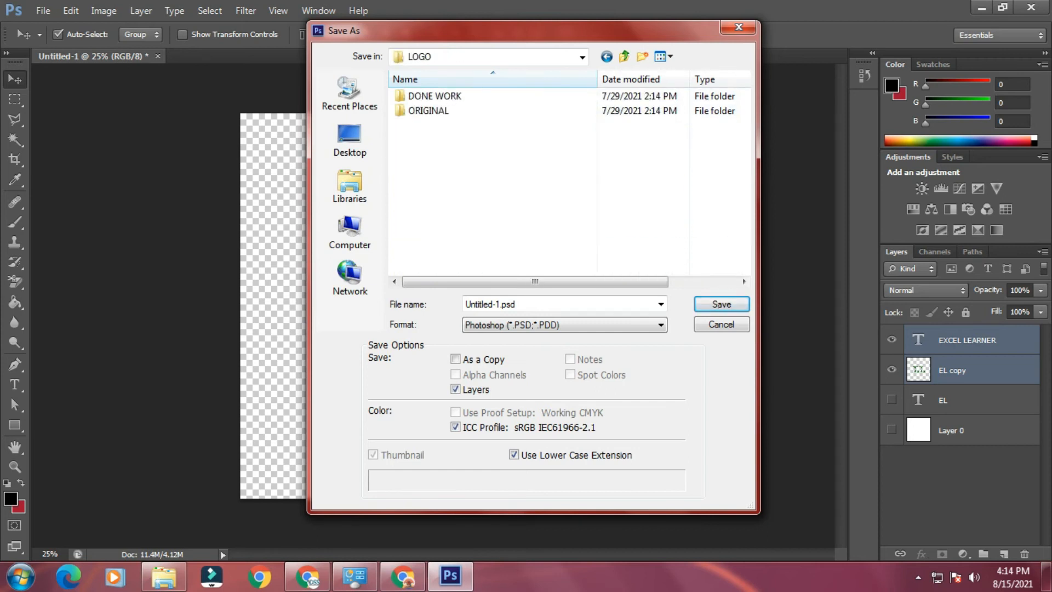
Save the document as EL LOGO in Photoshop PSD format in the ORIGINAL folder.
left_click(563, 304)
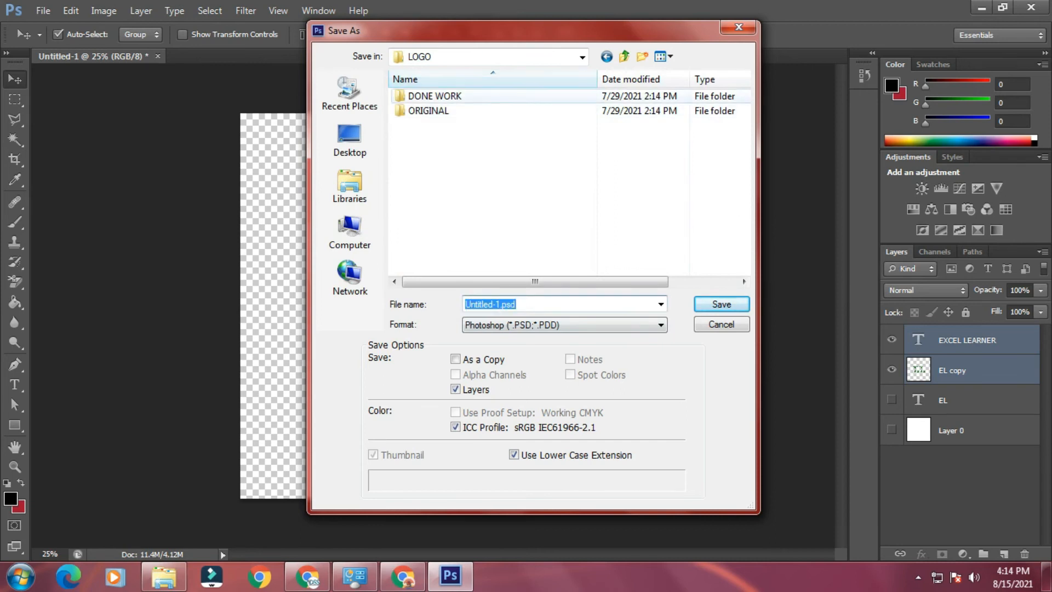
double_click(427, 110)
left_click(564, 304)
key("BackSpace")
type("EL LOGO")
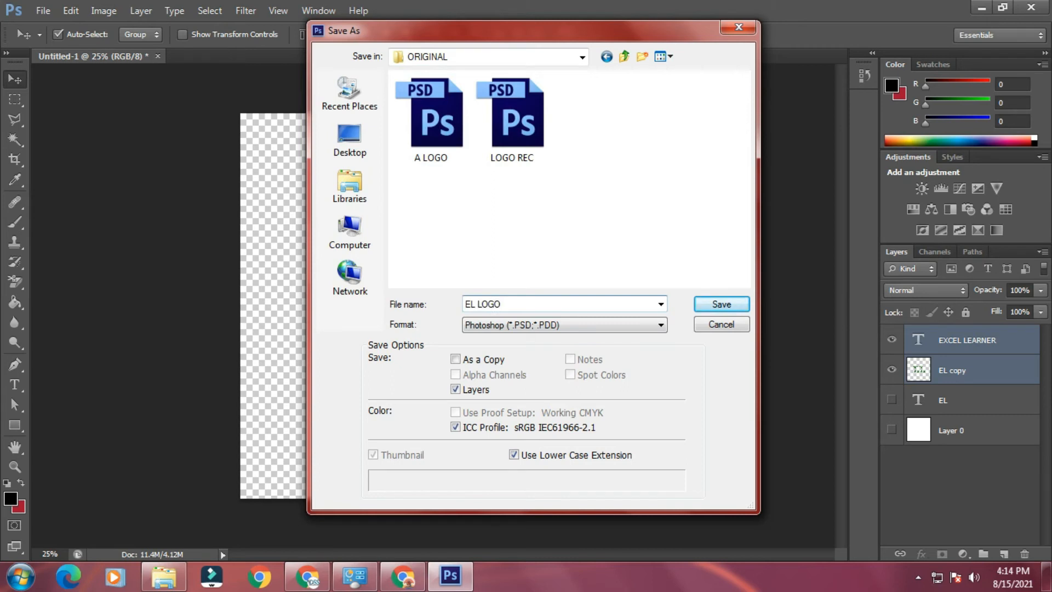
key("Return")
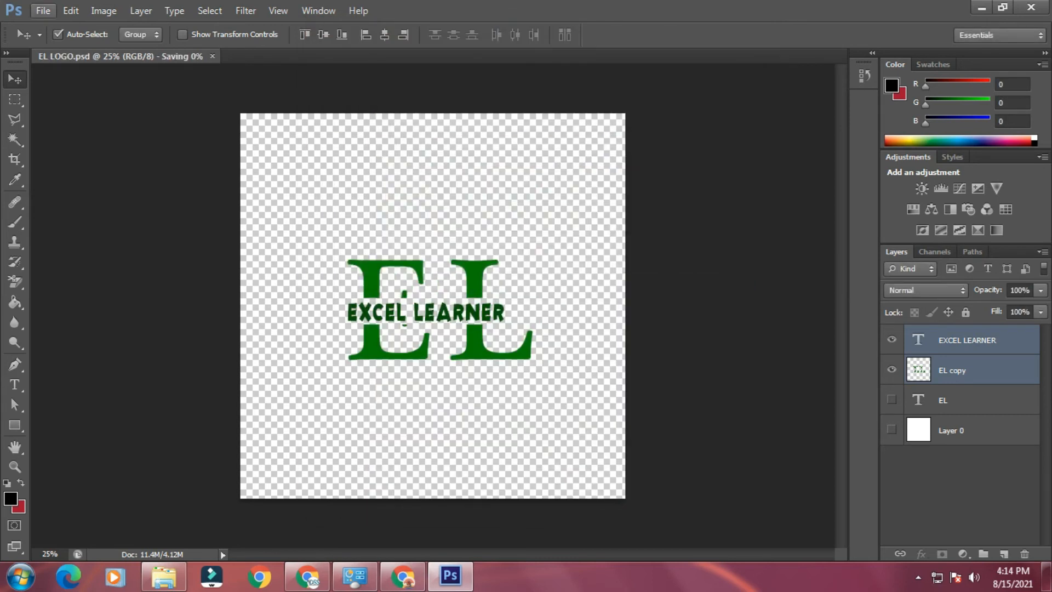
Save a PNG copy of the logo named EL LOGO in the DONE WORK folder inside LOGO.
left_click(43, 10)
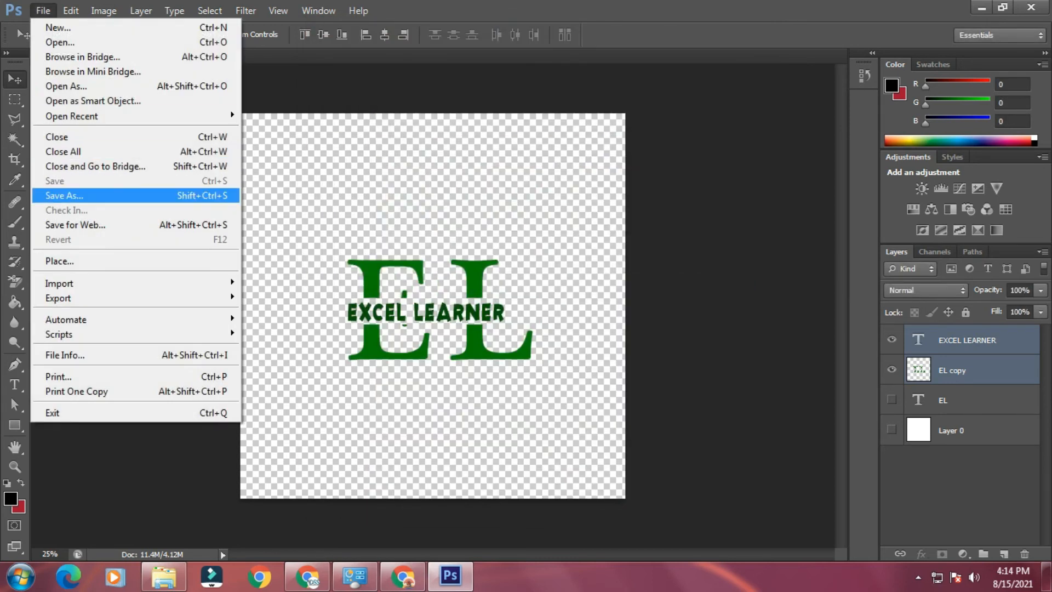
left_click(64, 195)
left_click(582, 56)
left_click(448, 196)
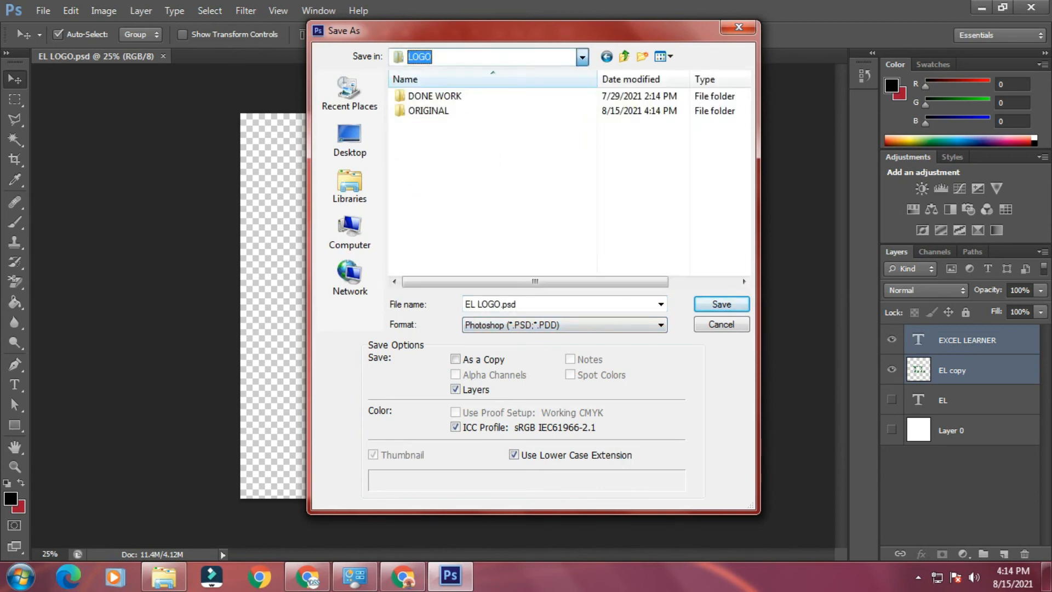
double_click(435, 96)
left_click(564, 324)
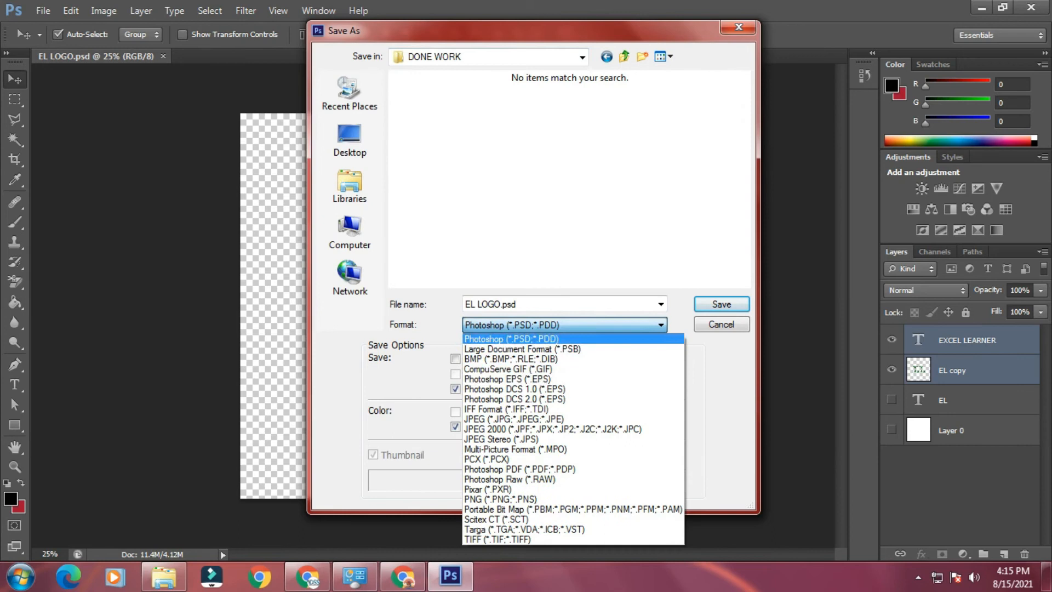
left_click(500, 499)
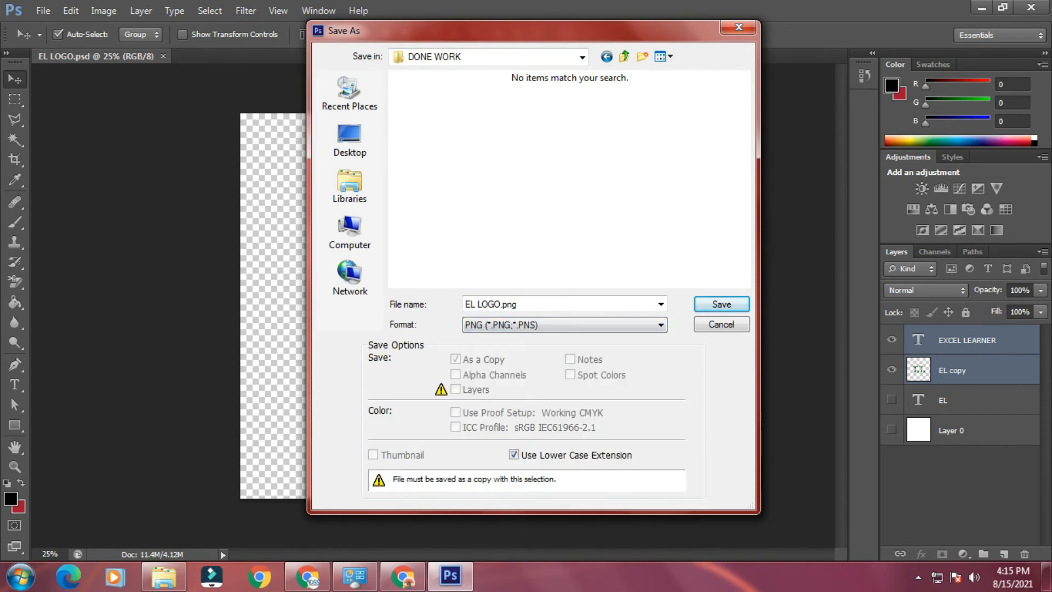
left_click(721, 304)
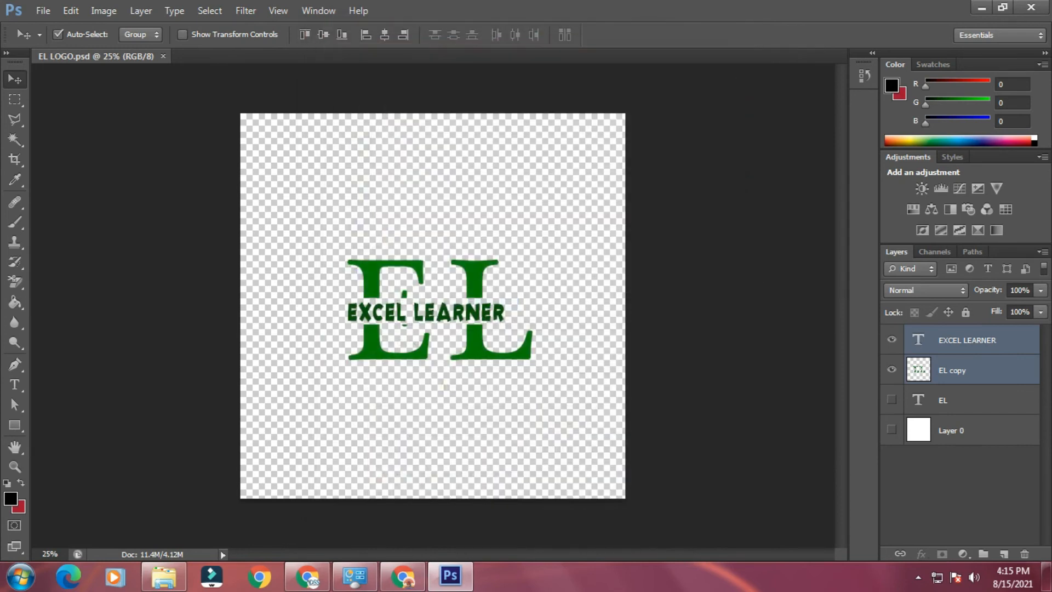
left_click(449, 189)
key("Return")
Save a JPEG copy of the logo named EL LOGO in the DONE WORK folder.
left_click(42, 11)
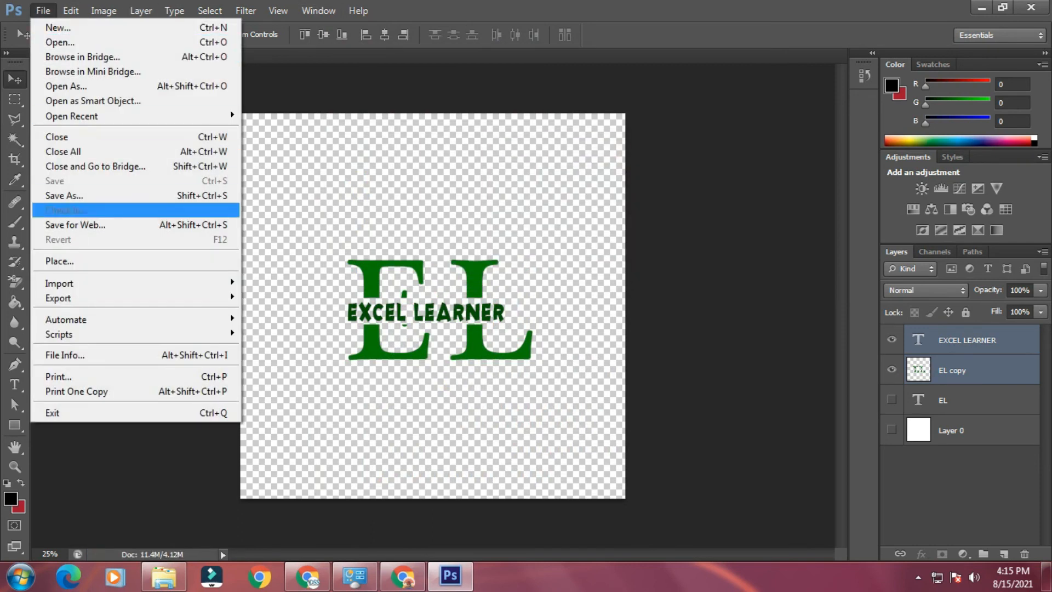
left_click(64, 195)
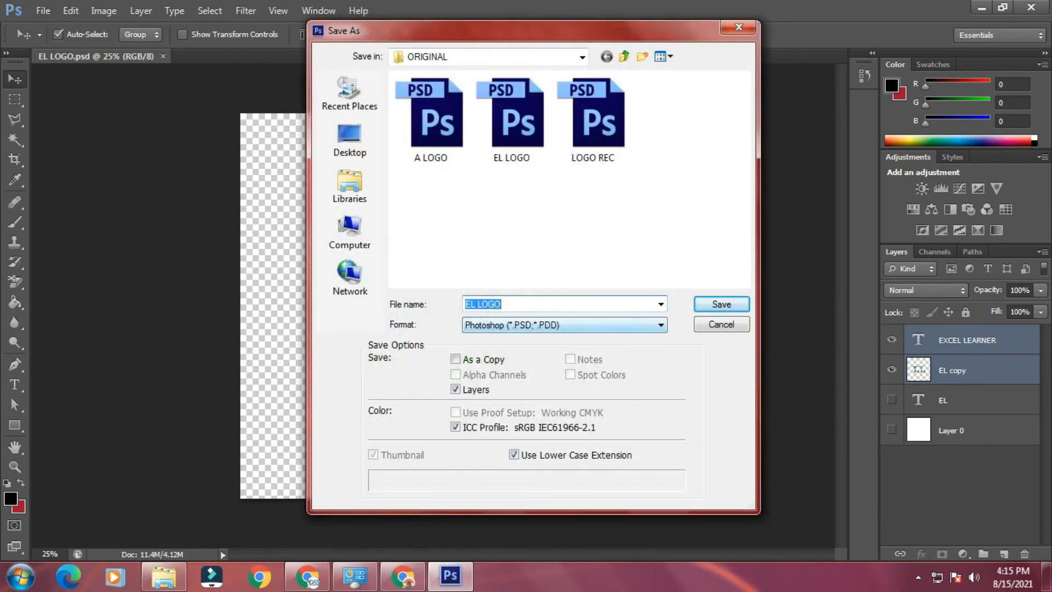
left_click(487, 56)
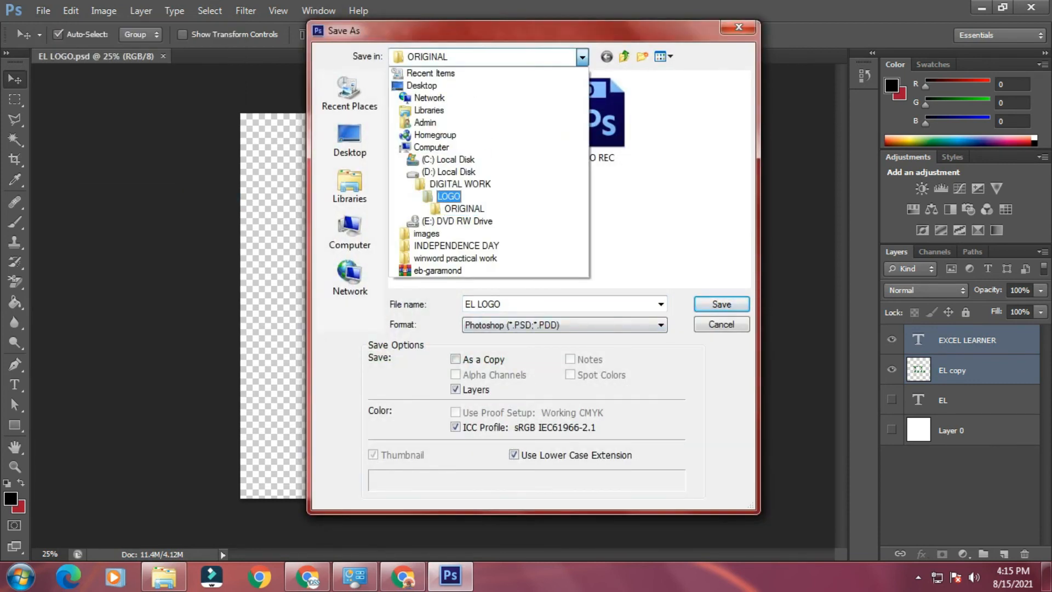
left_click(448, 195)
double_click(417, 92)
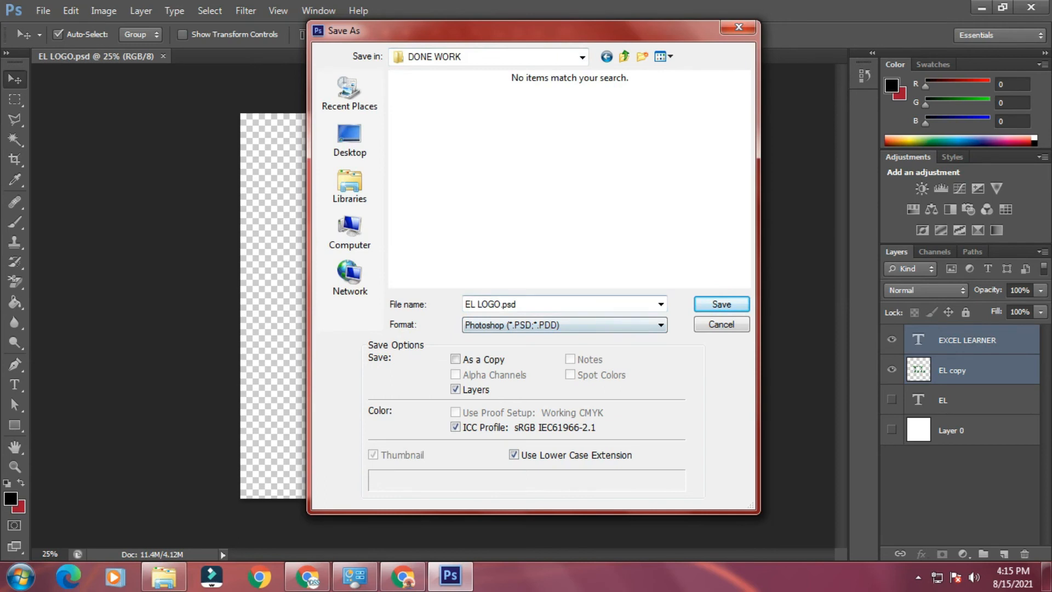
left_click(565, 325)
left_click(548, 426)
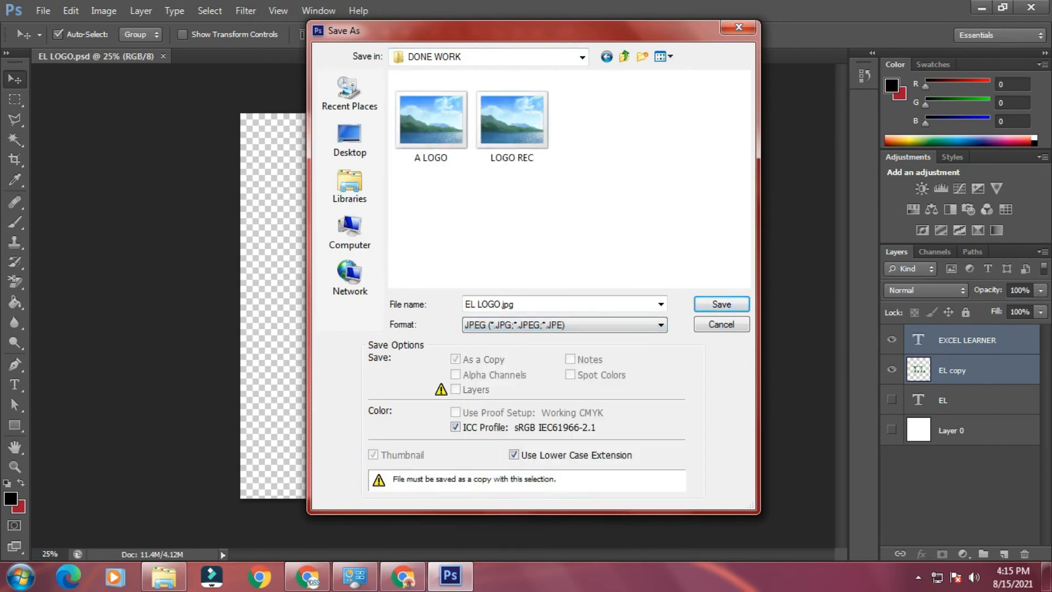
key("Return")
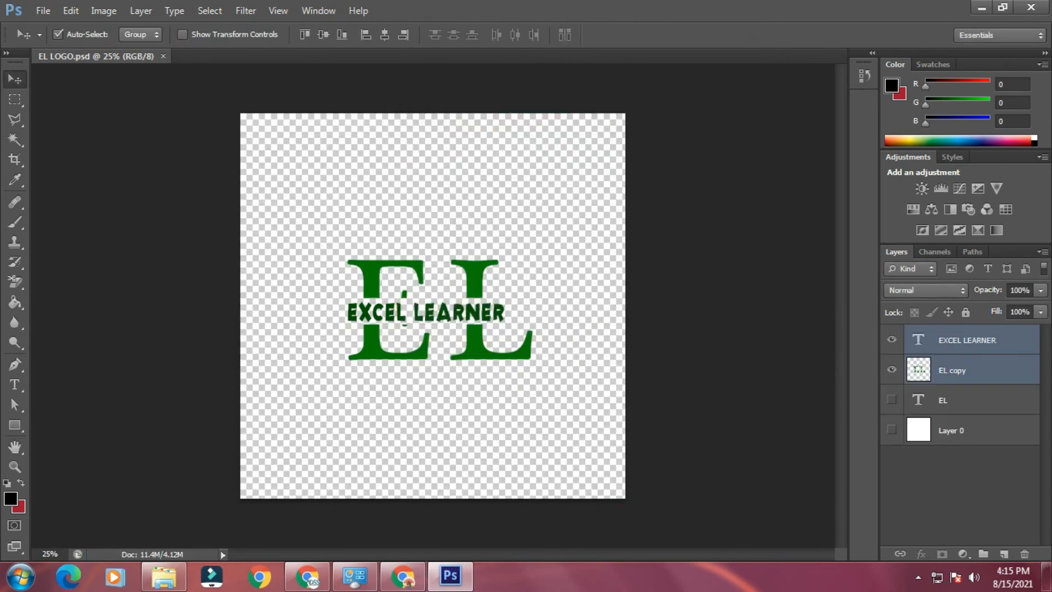
left_click(918, 577)
left_click(919, 577)
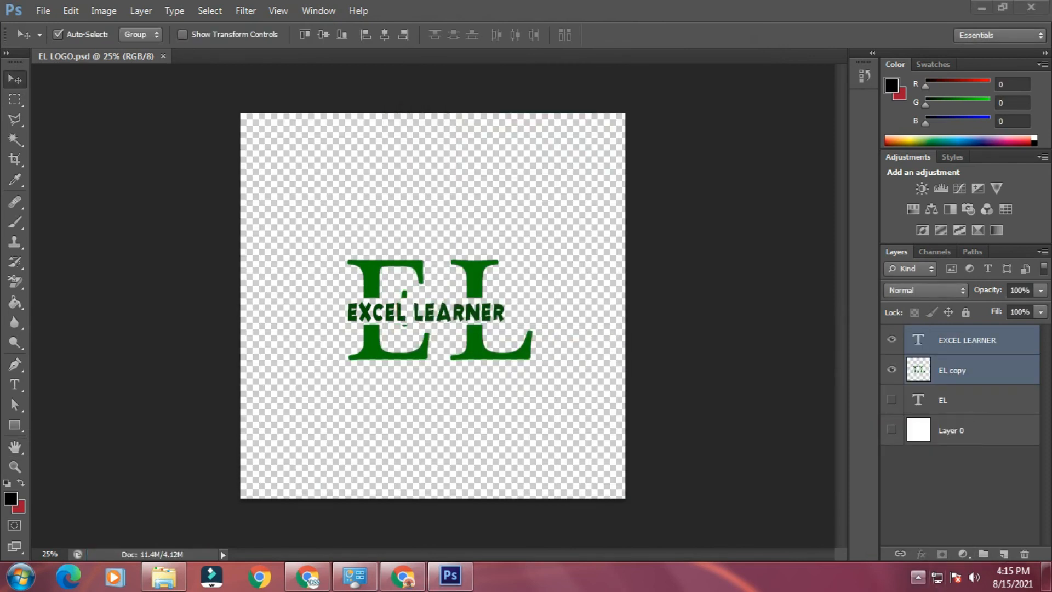
left_click(919, 577)
left_click(941, 448)
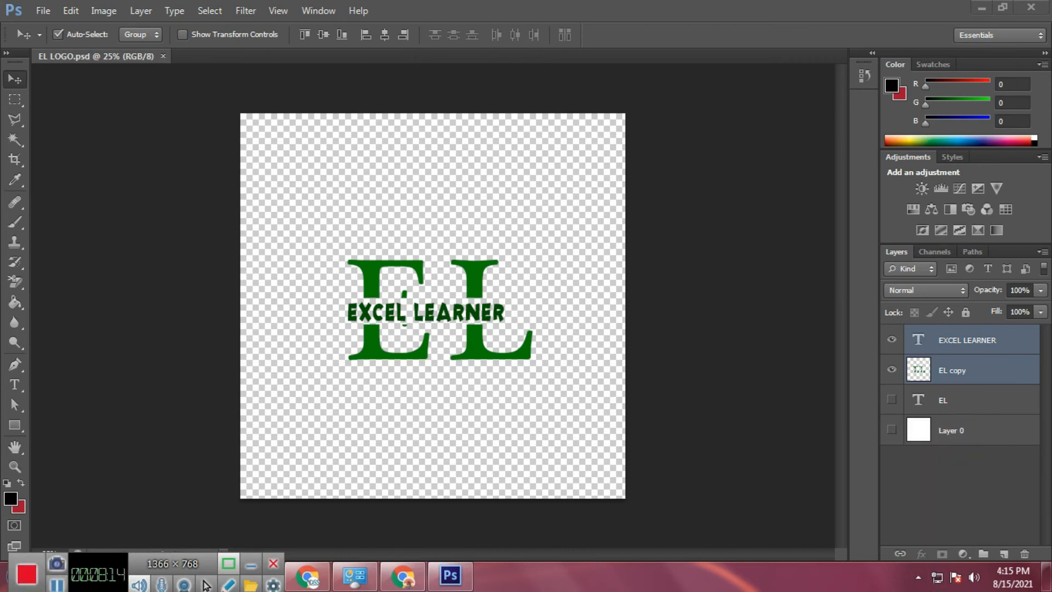
Minimize Photoshop and open the DIGITAL WORK > LOGO > DONE WORK folder on drive D in Windows Explorer.
left_click(982, 8)
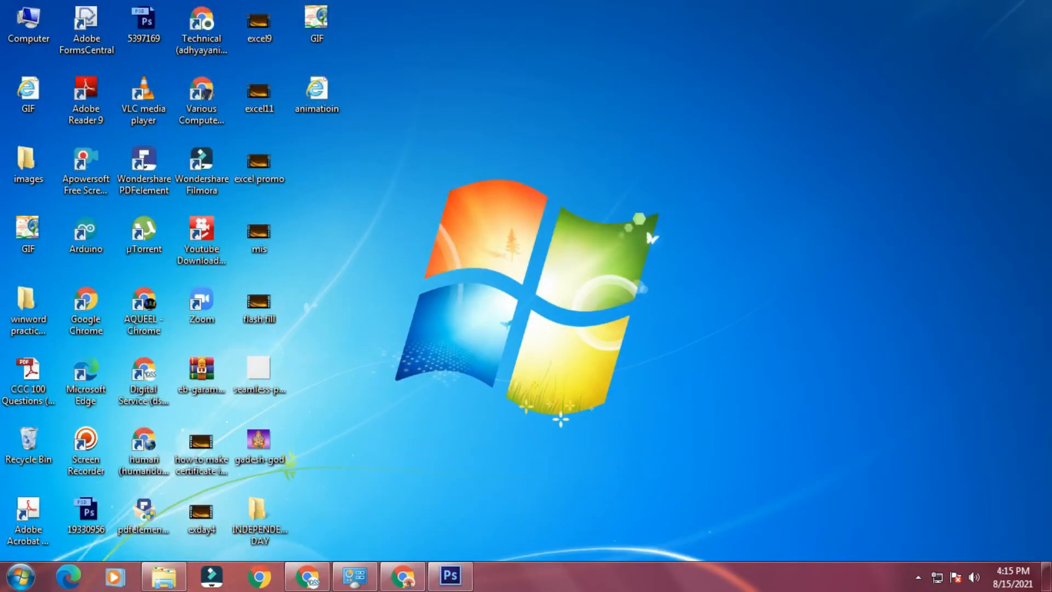
left_click(164, 577)
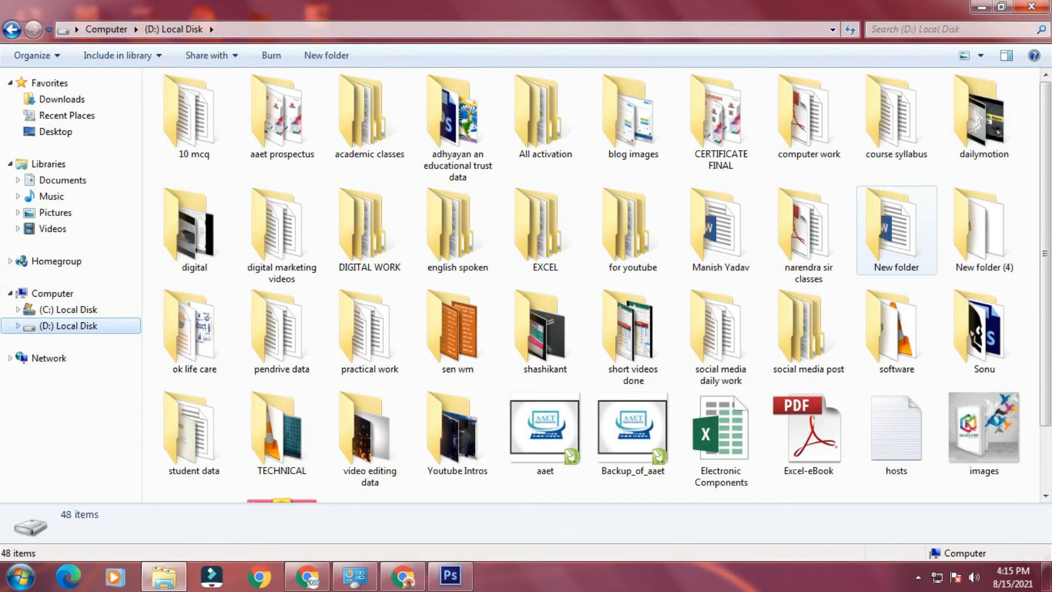
double_click(370, 225)
double_click(375, 165)
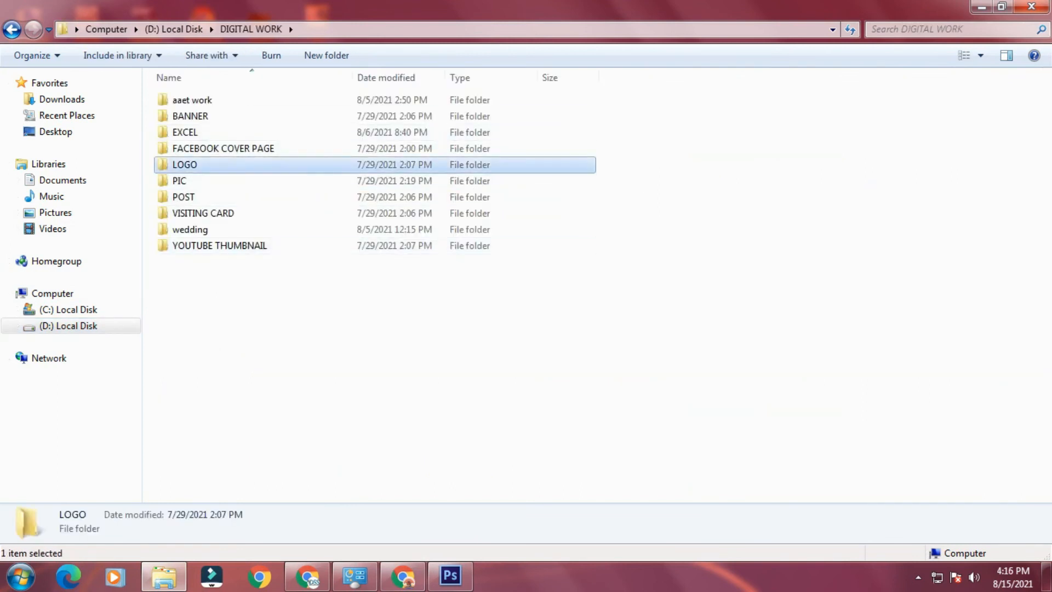
left_click(375, 100)
double_click(199, 99)
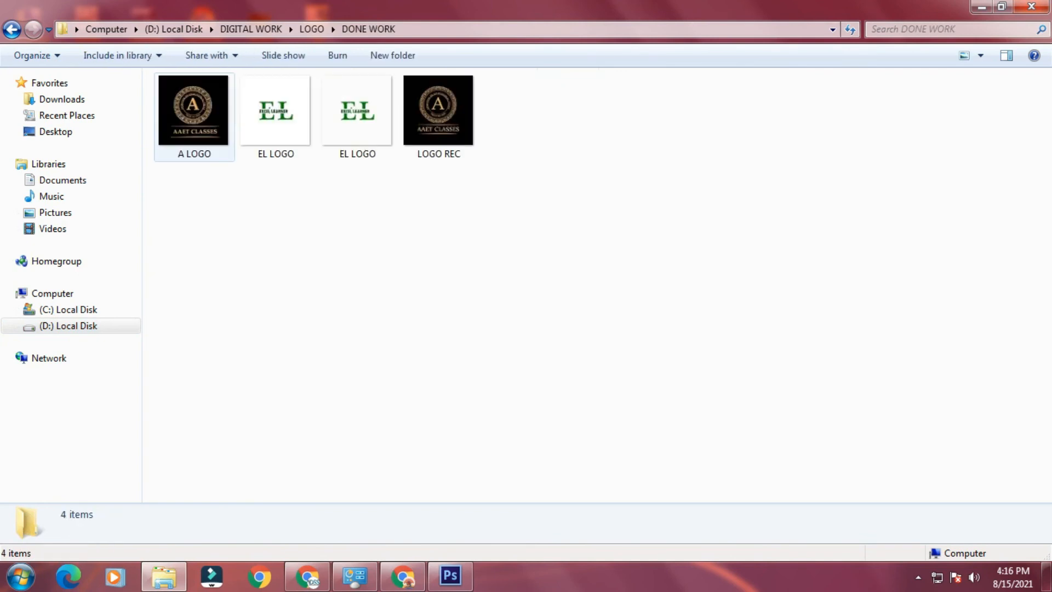
Try to open the EL LOGO PNG image from the DONE WORK folder for viewing.
left_click(357, 116)
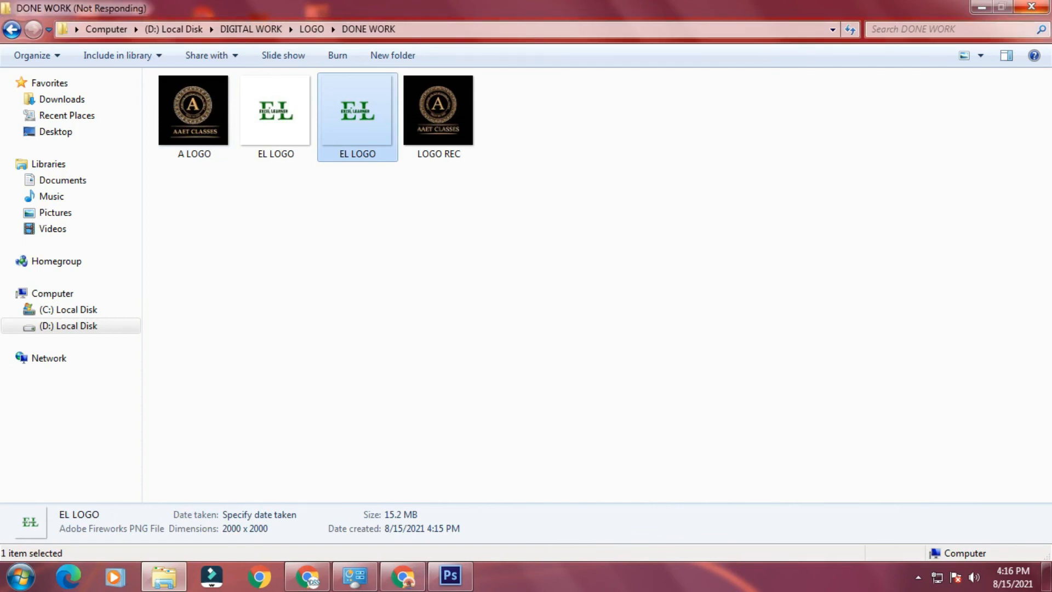
right_click(340, 103)
left_click(372, 114)
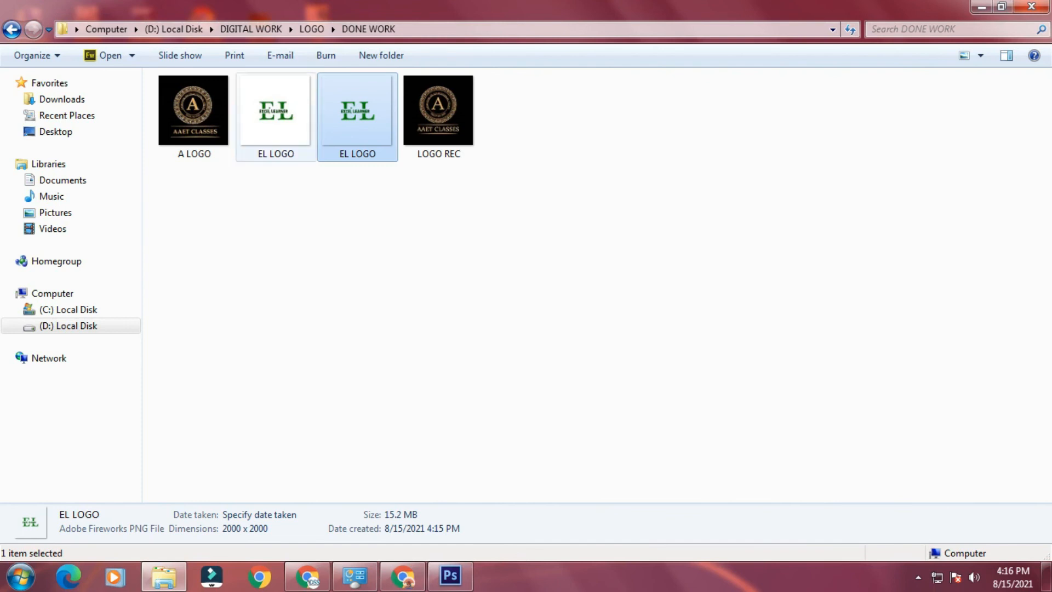
right_click(360, 103)
left_click(406, 113)
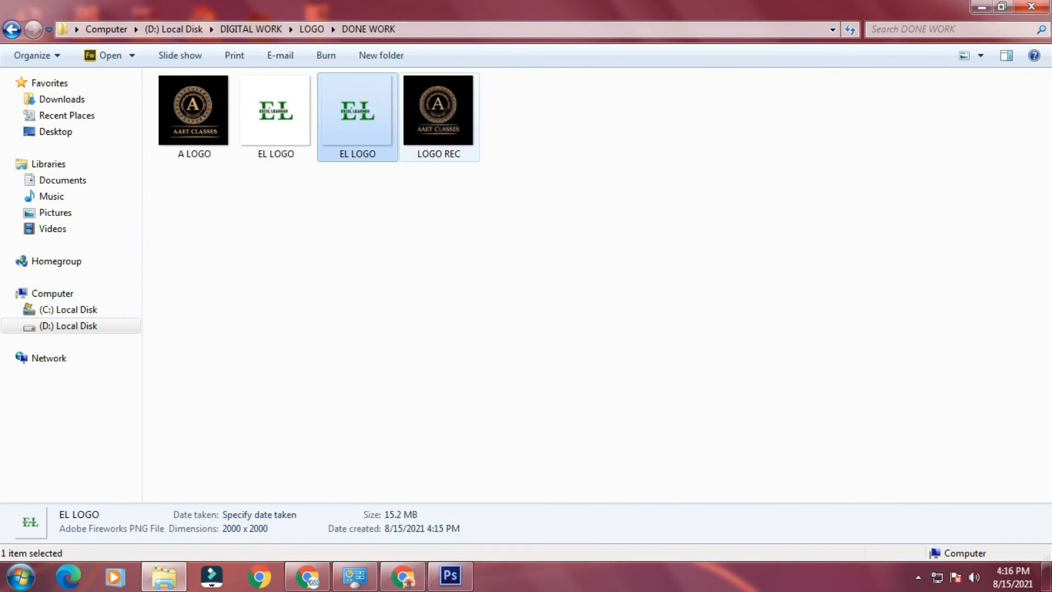
Preview the EL LOGO JPEG in Windows Photo Viewer, quit the Adobe license agreement, close the viewer and return to Photoshop.
left_click_drag(551, 11, 511, 80)
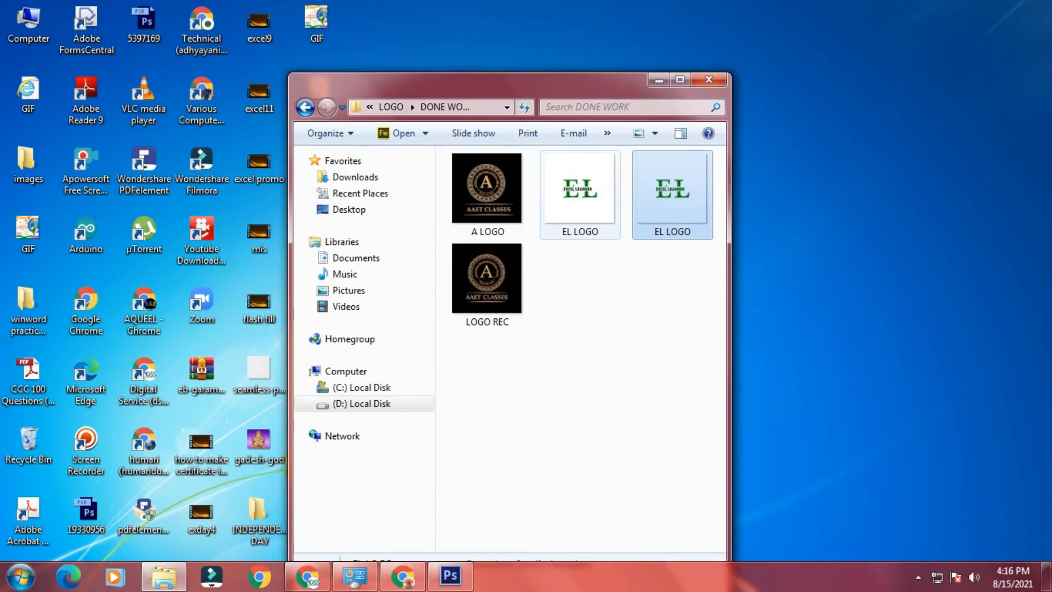
right_click(578, 189)
left_click(628, 147)
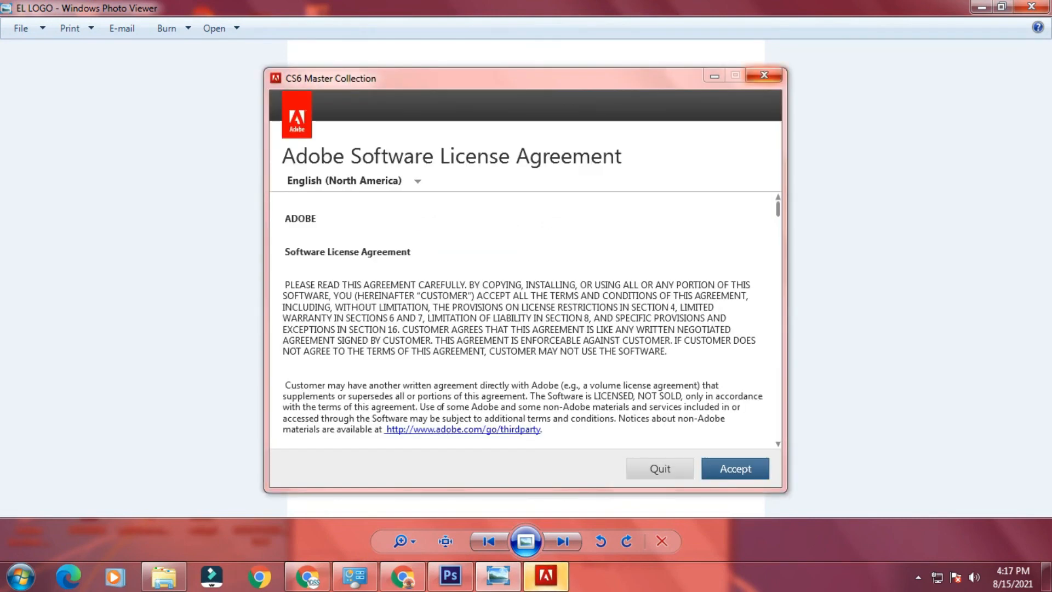
key("alt+F4")
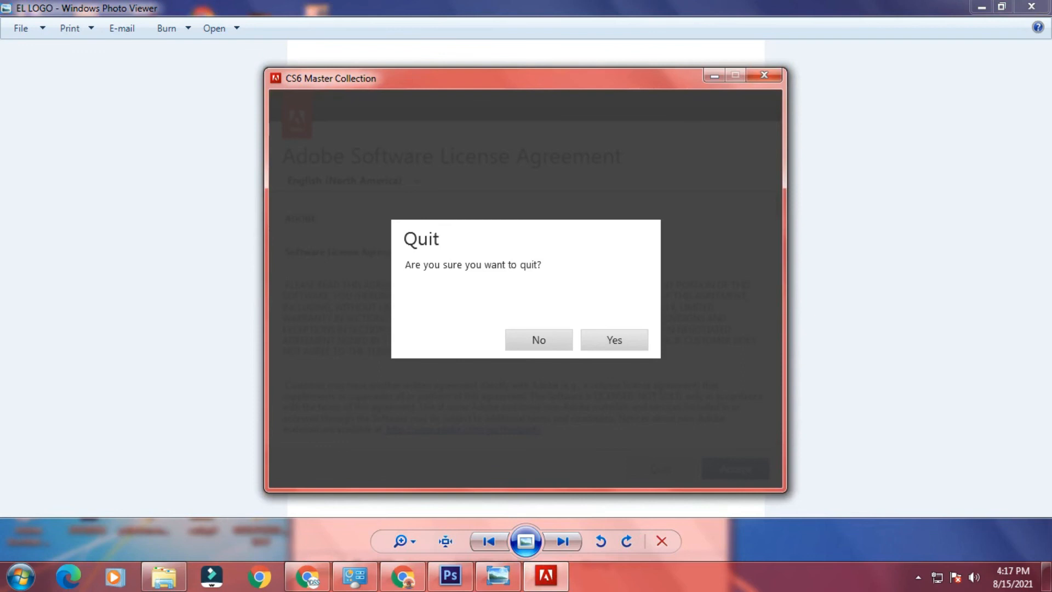
left_click(613, 340)
left_click(1031, 6)
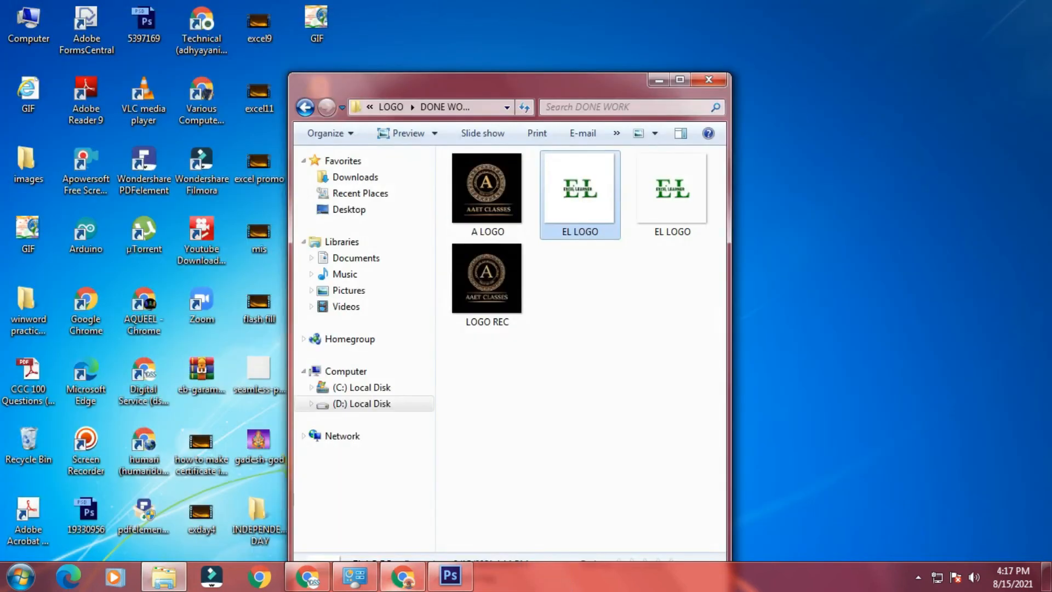
left_click(451, 576)
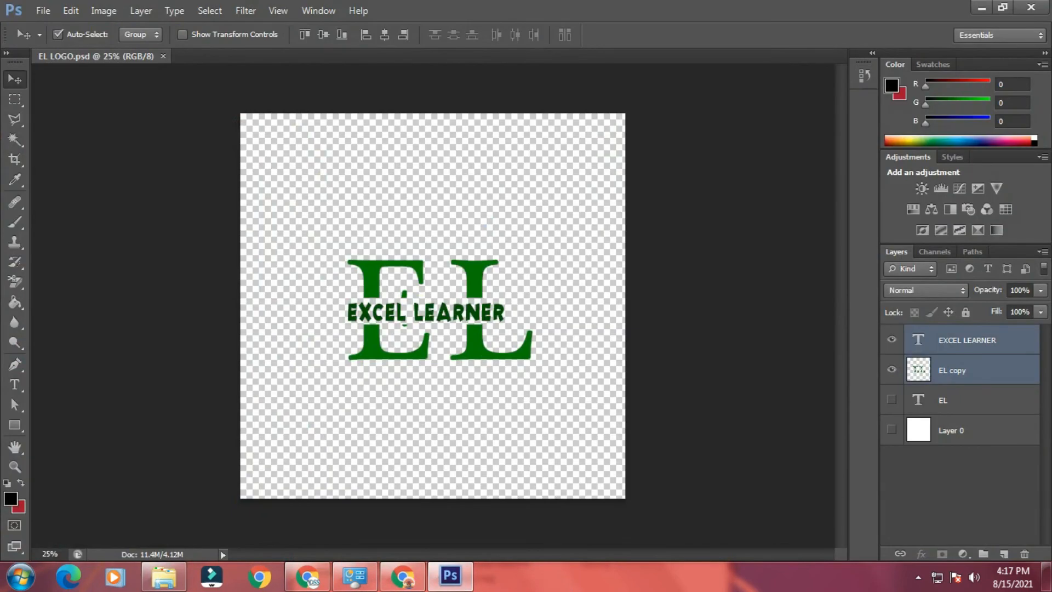
left_click(918, 577)
left_click(941, 449)
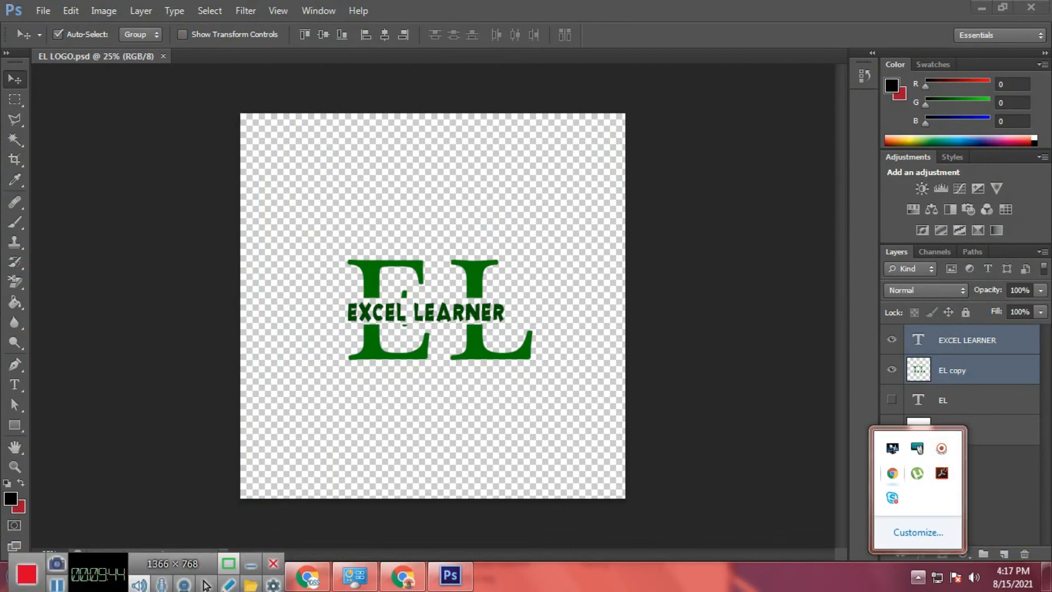